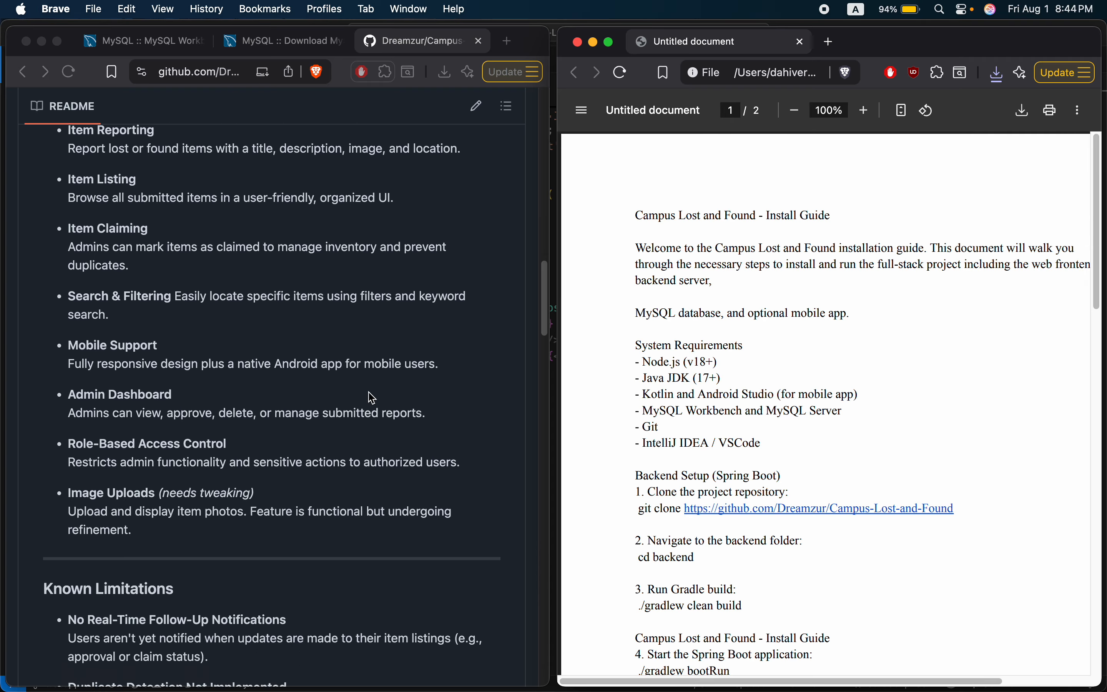
scroll(372, 398, down, 5)
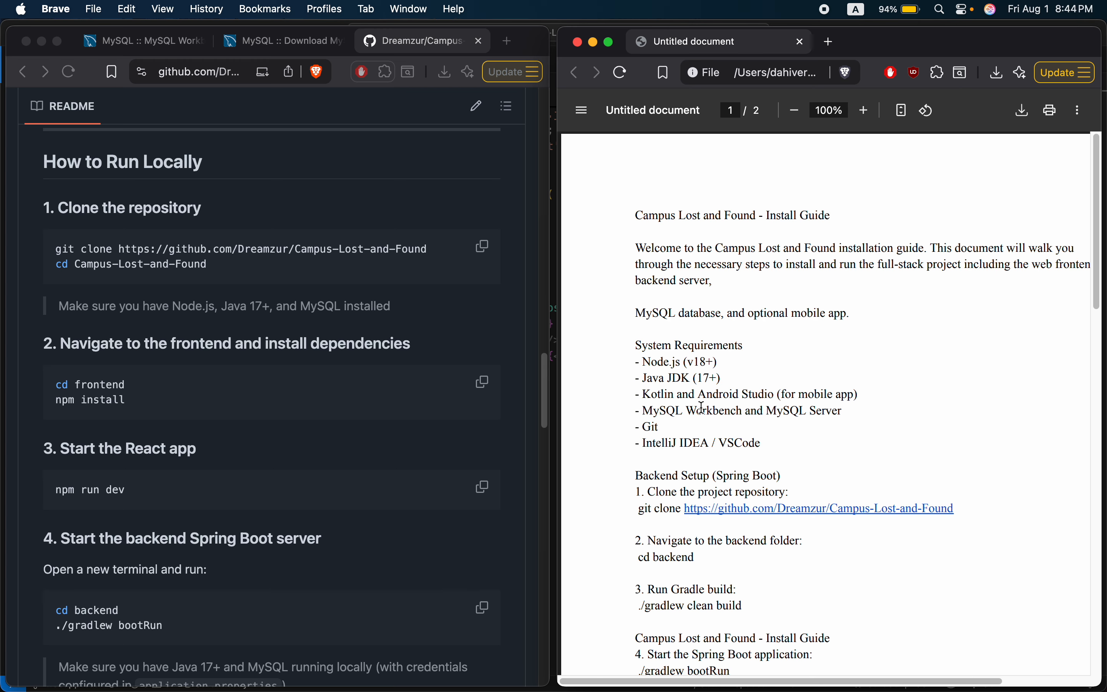
Review the README's 'How to Run Locally' steps and the PDF guide, then view the MySQL Workbench page.
scroll(772, 425, down, 5)
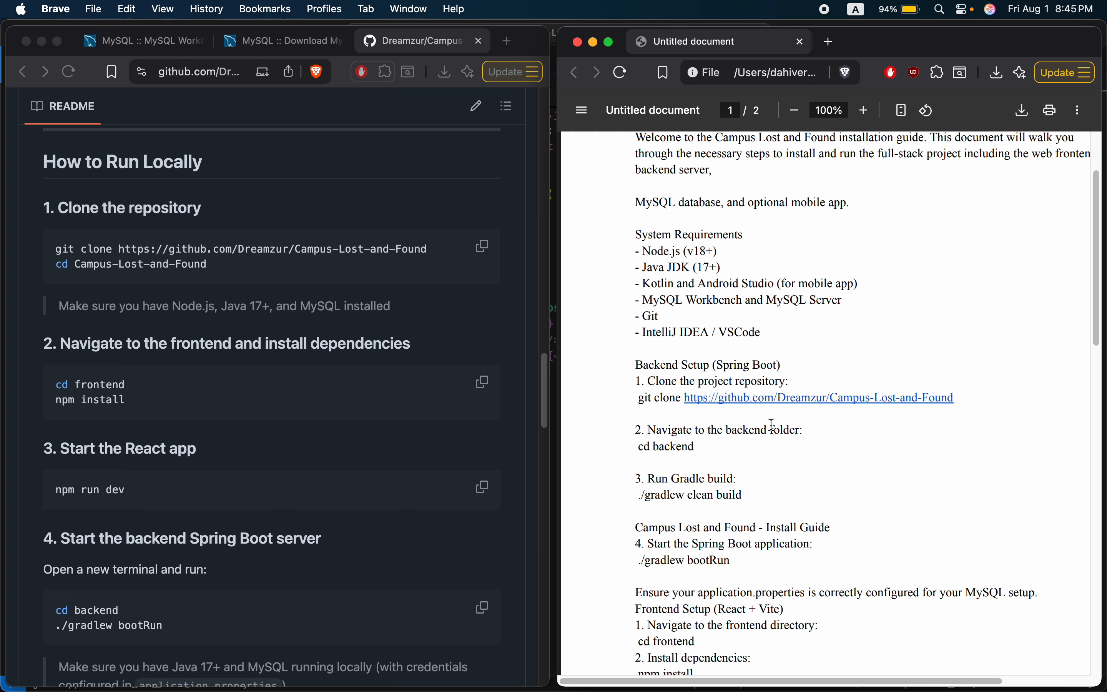
scroll(870, 368, down, 2)
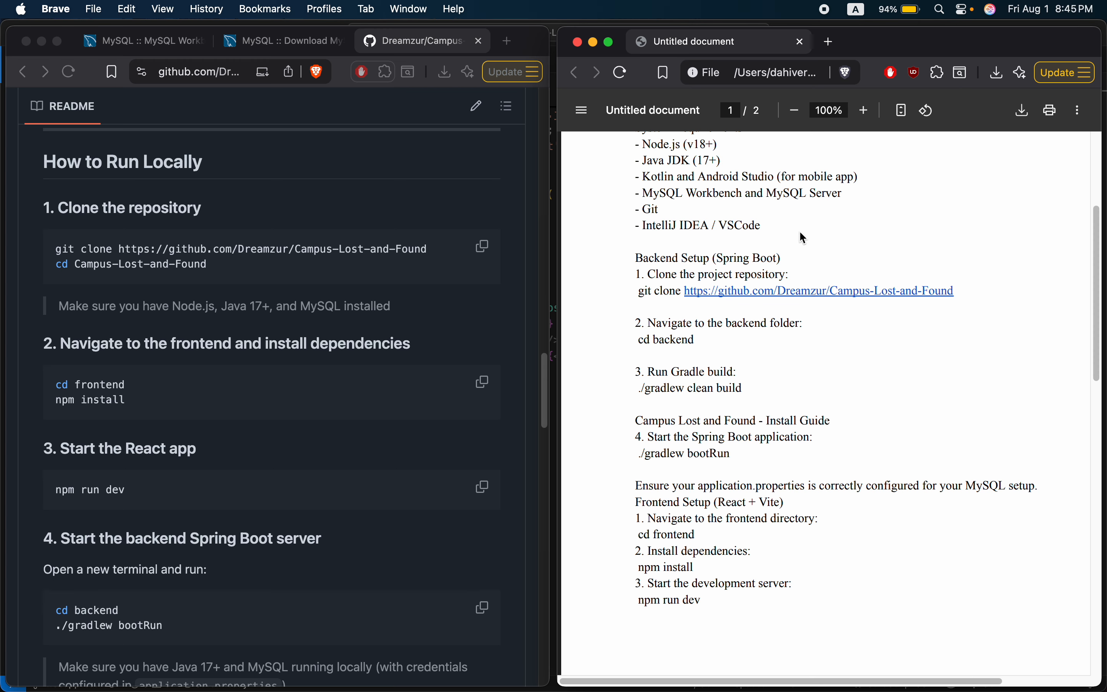
scroll(802, 228, up, 2)
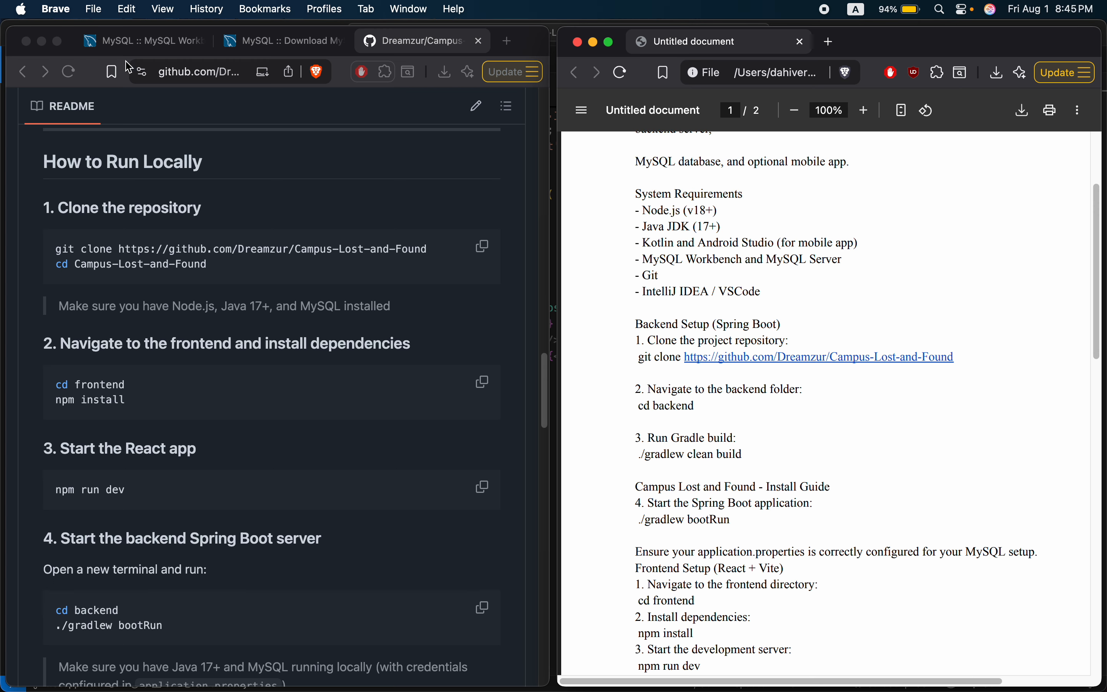
click(132, 45)
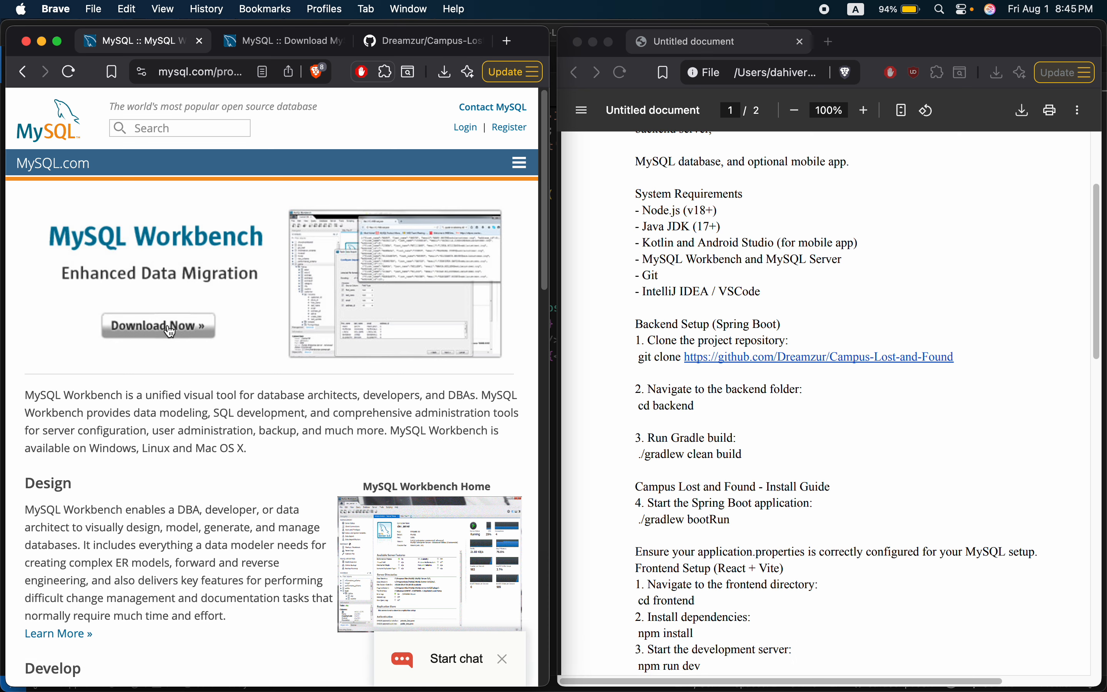
Look over the MySQL community download page, then close both MySQL tabs.
click(279, 40)
scroll(277, 298, down, 5)
scroll(278, 298, down, 3)
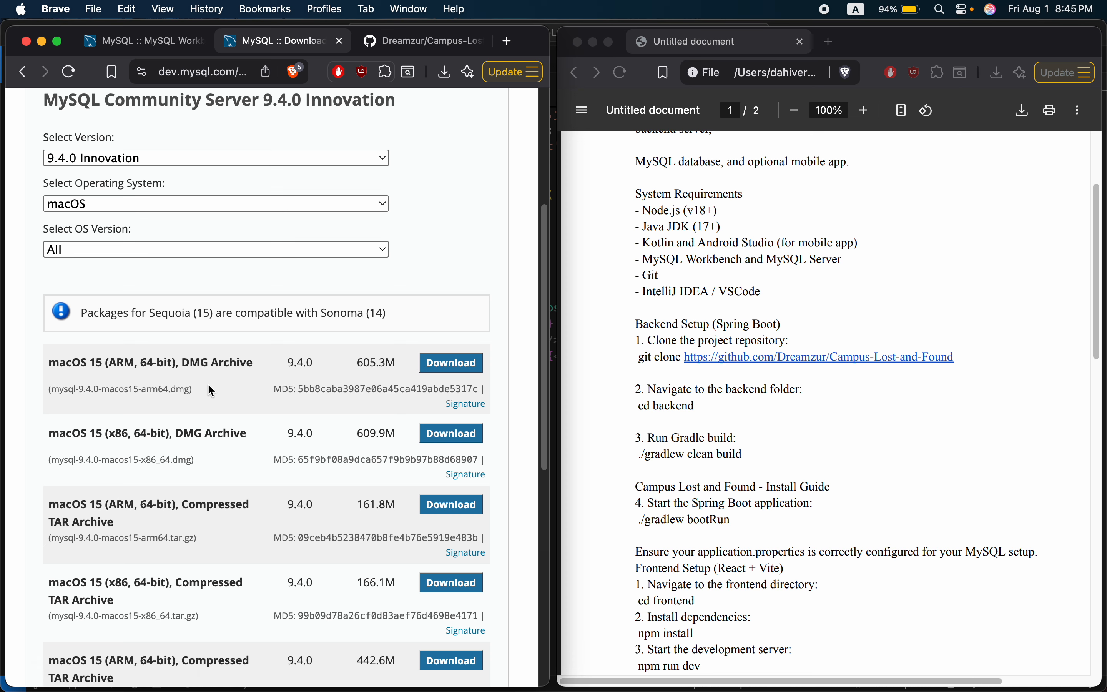
scroll(208, 383, up, 5)
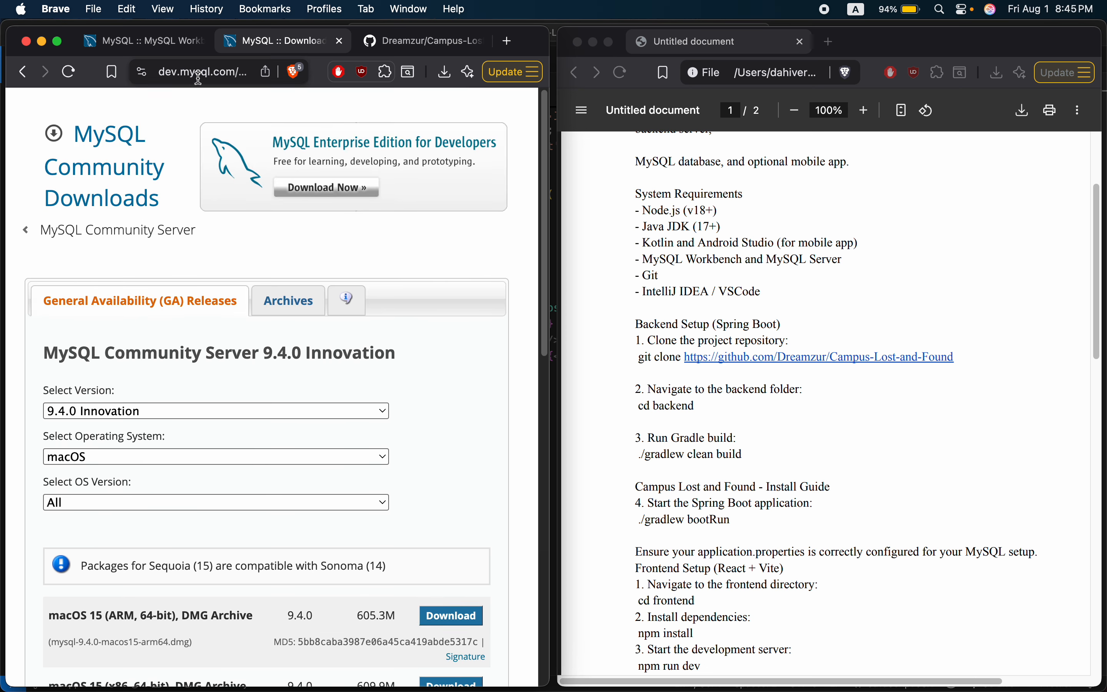
click(339, 41)
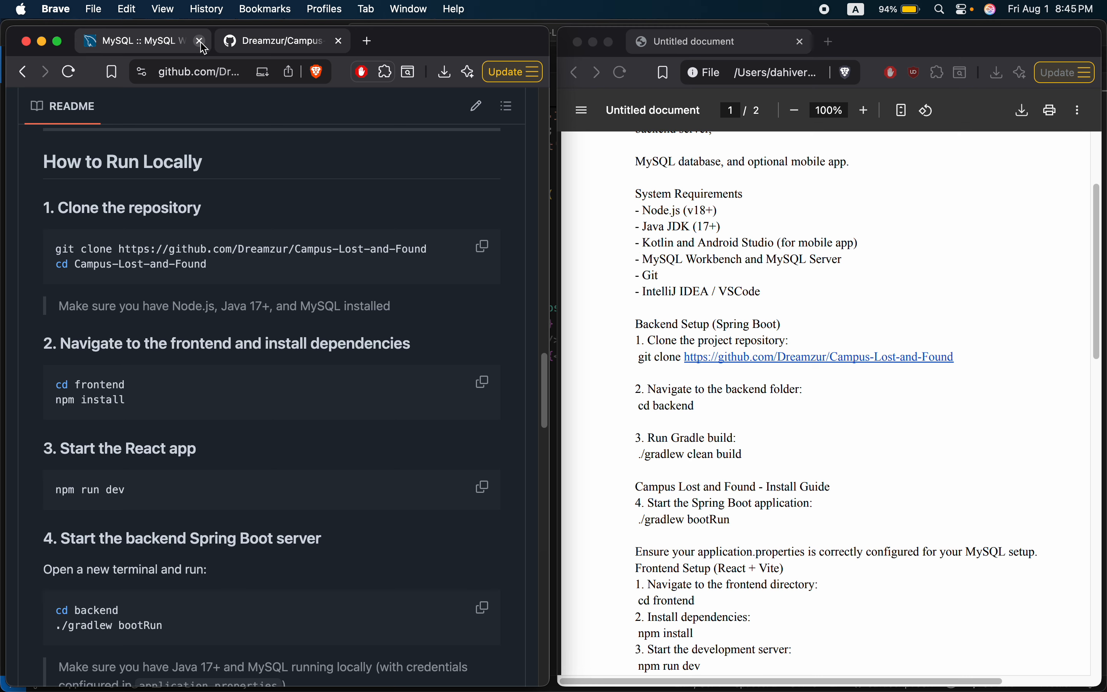
click(204, 41)
Launch MySQL Workbench from system search.
key(super+space)
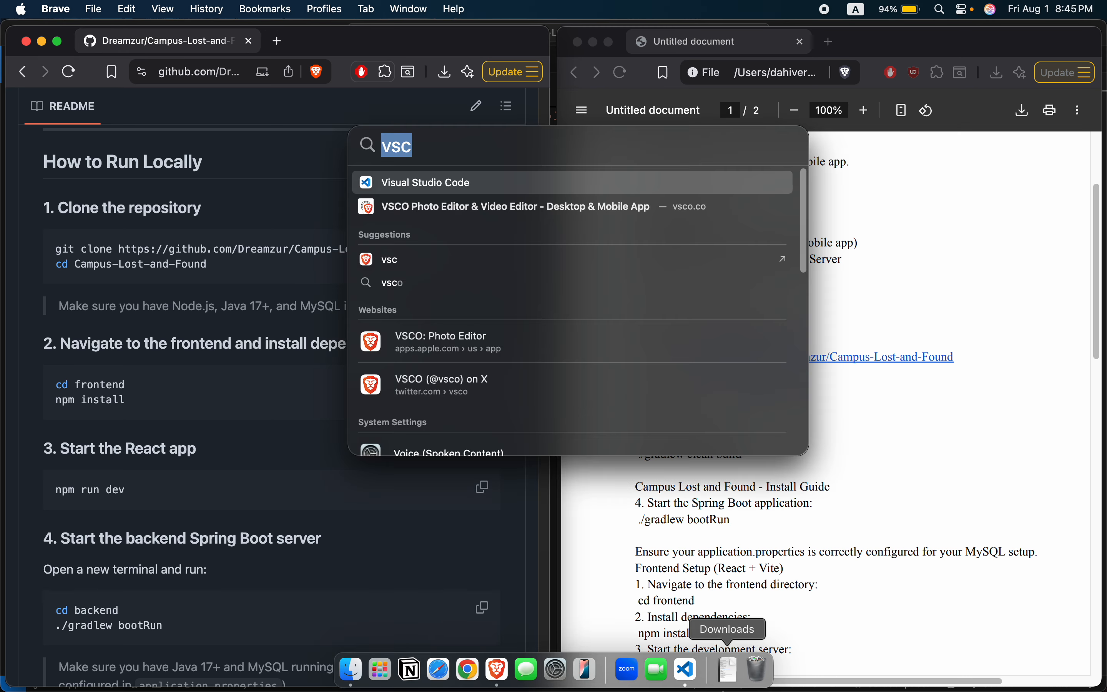
text(my)
key(Return)
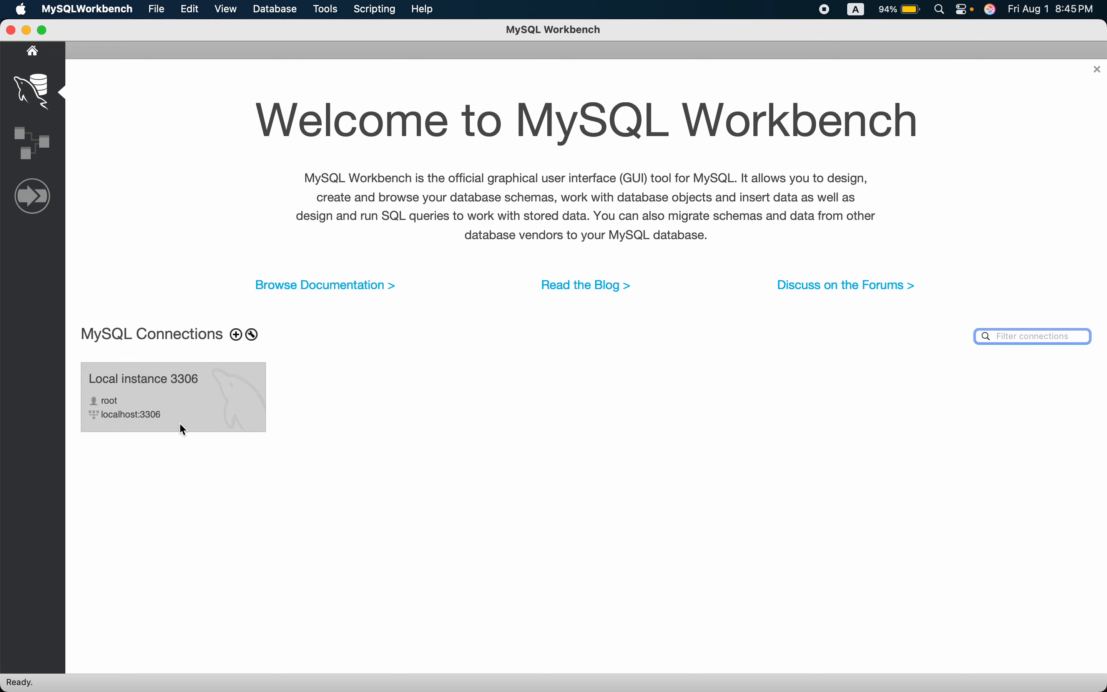
Connect to Local instance 3306 with the account password, continue past the warning, and minimize Workbench.
click(182, 389)
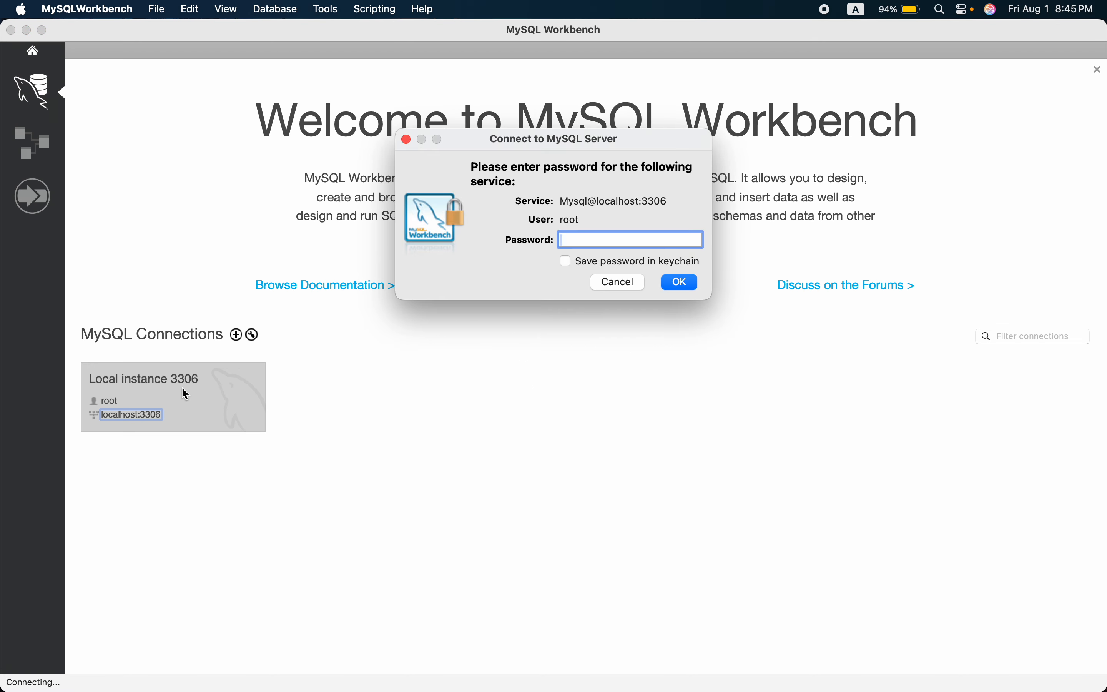
text(••••••••••••)
key(Return)
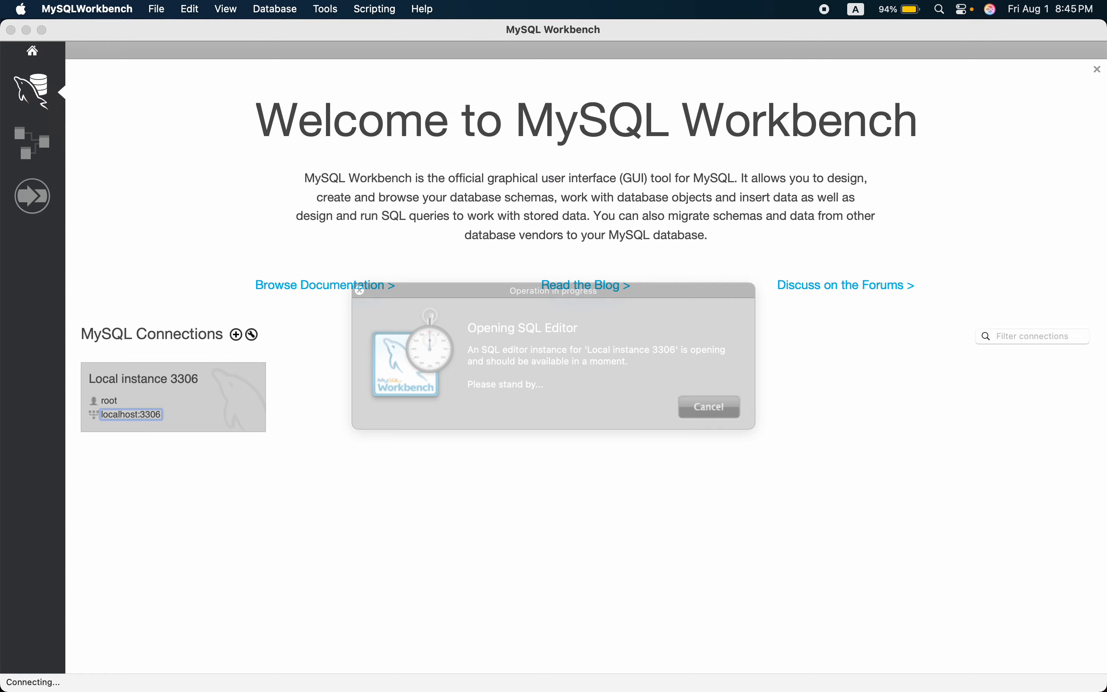
click(695, 356)
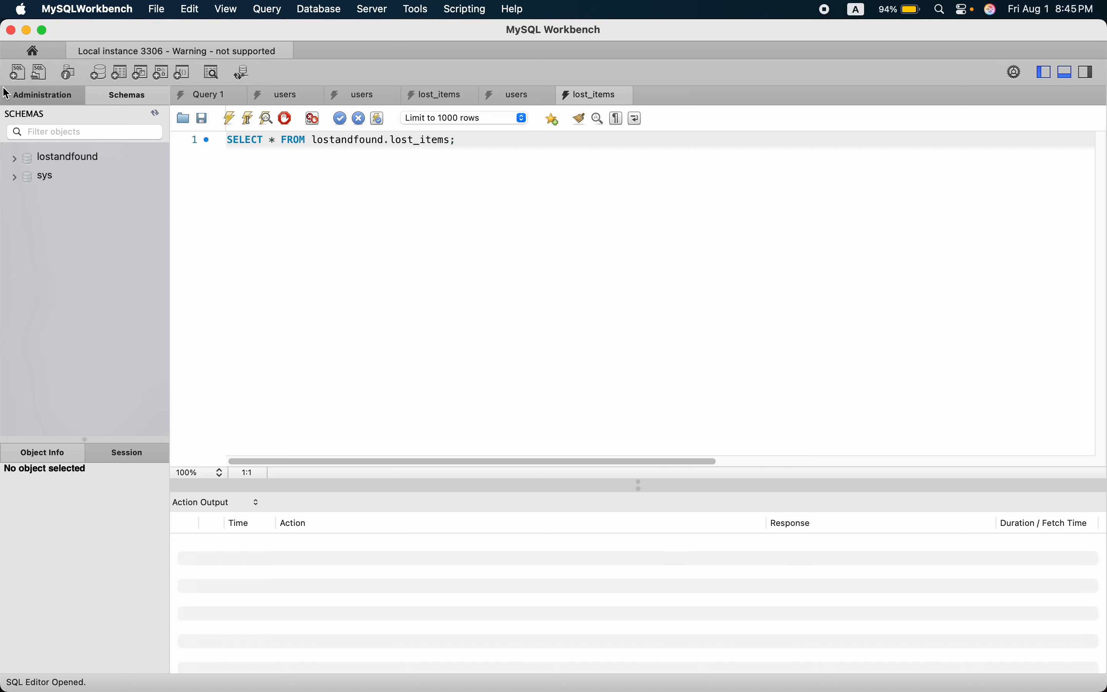
click(27, 31)
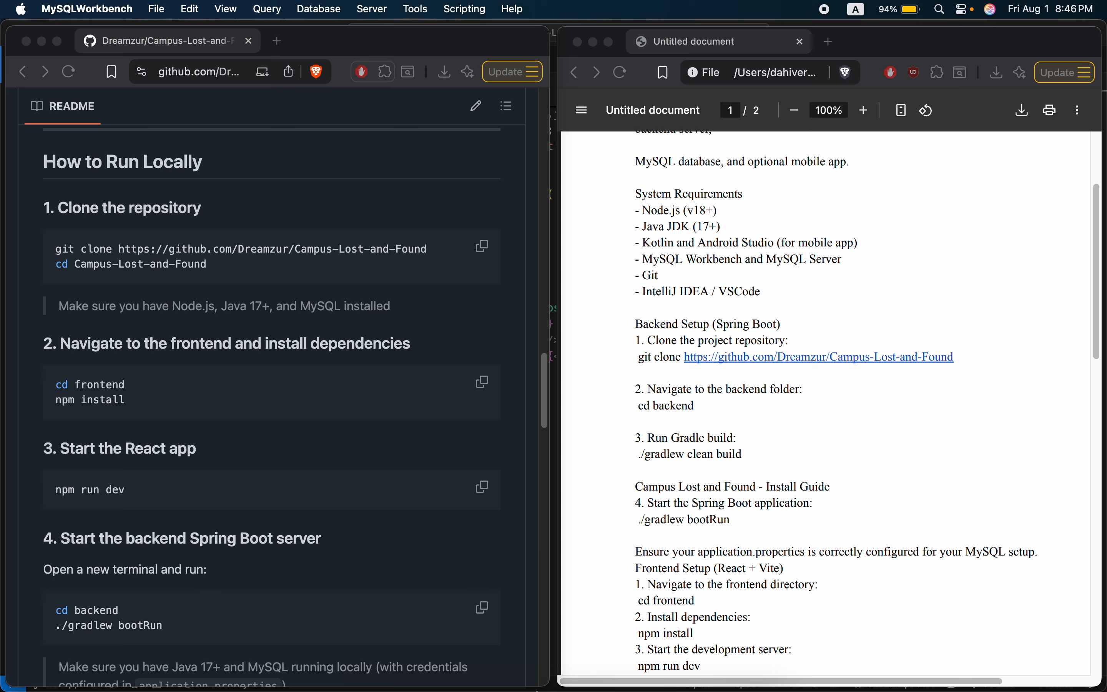
Restore Workbench from the Dock and look through the Server menu without running anything.
mouse_move(625, 687)
click(672, 670)
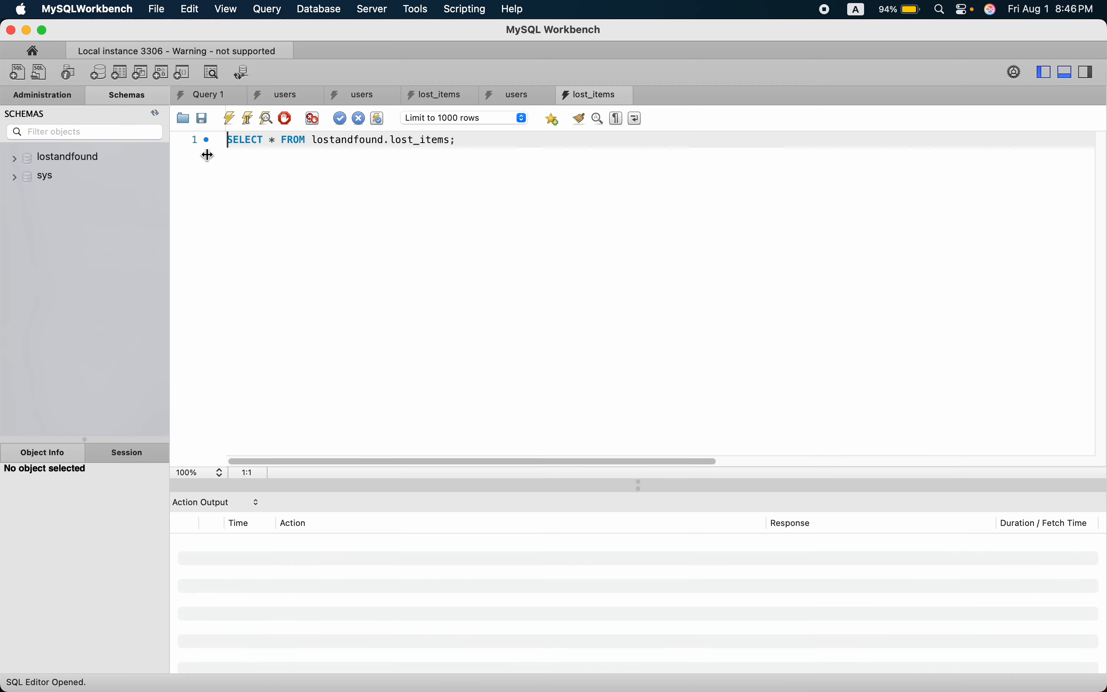
click(372, 10)
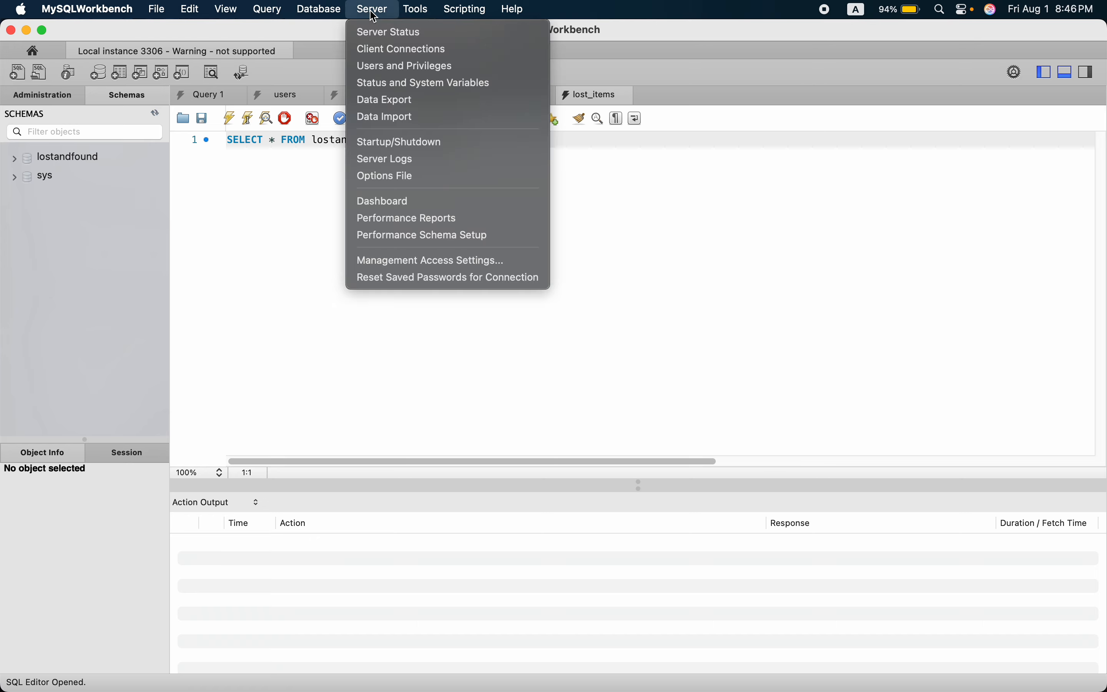
click(372, 9)
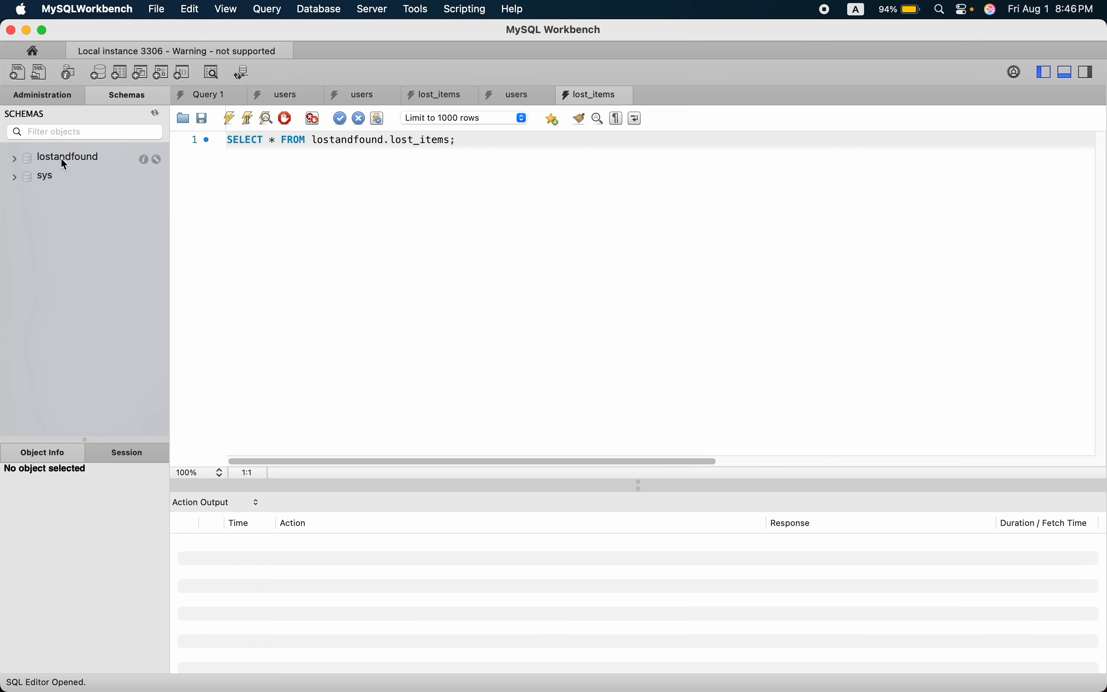
click(384, 11)
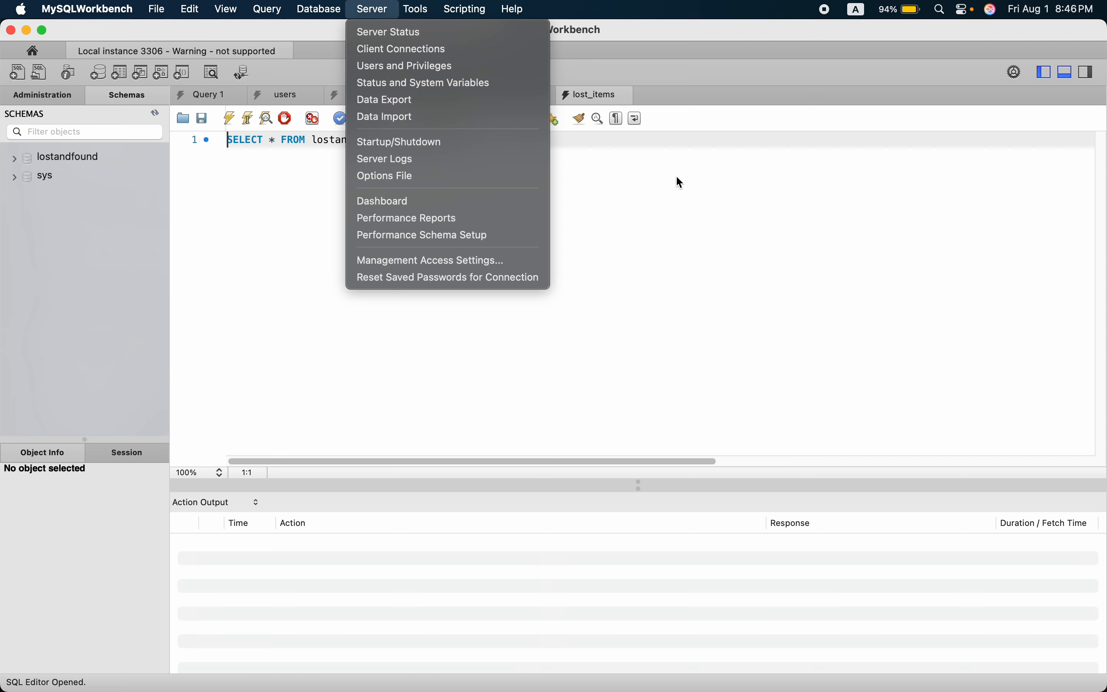
click(684, 206)
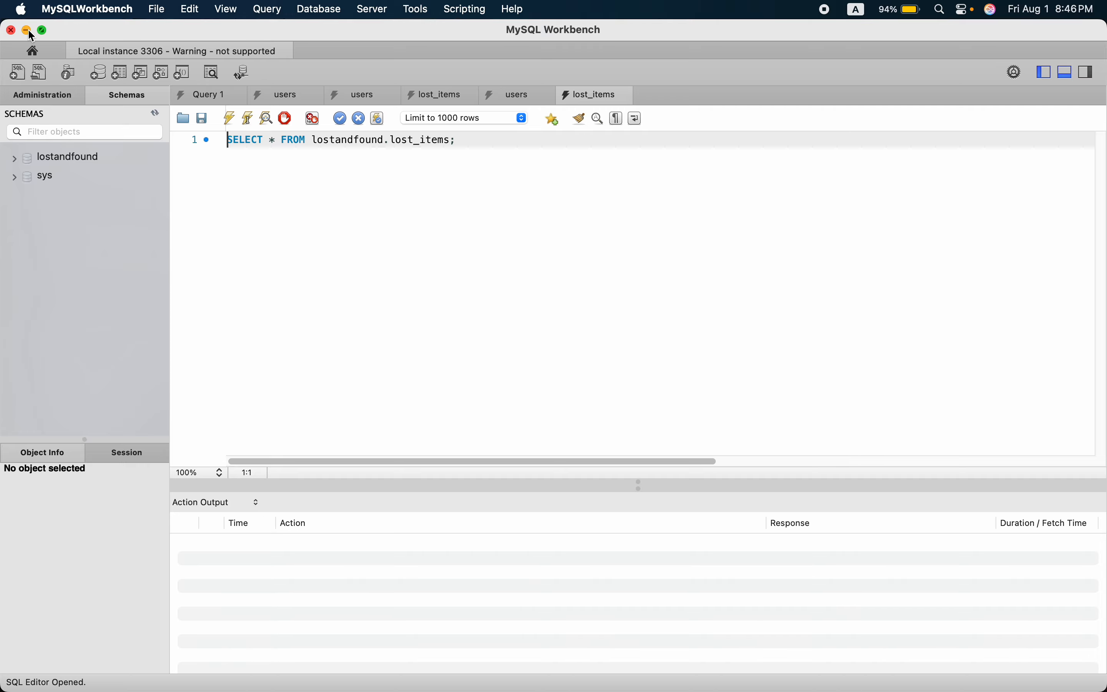
Quit MySQL Workbench from the application menu.
click(87, 9)
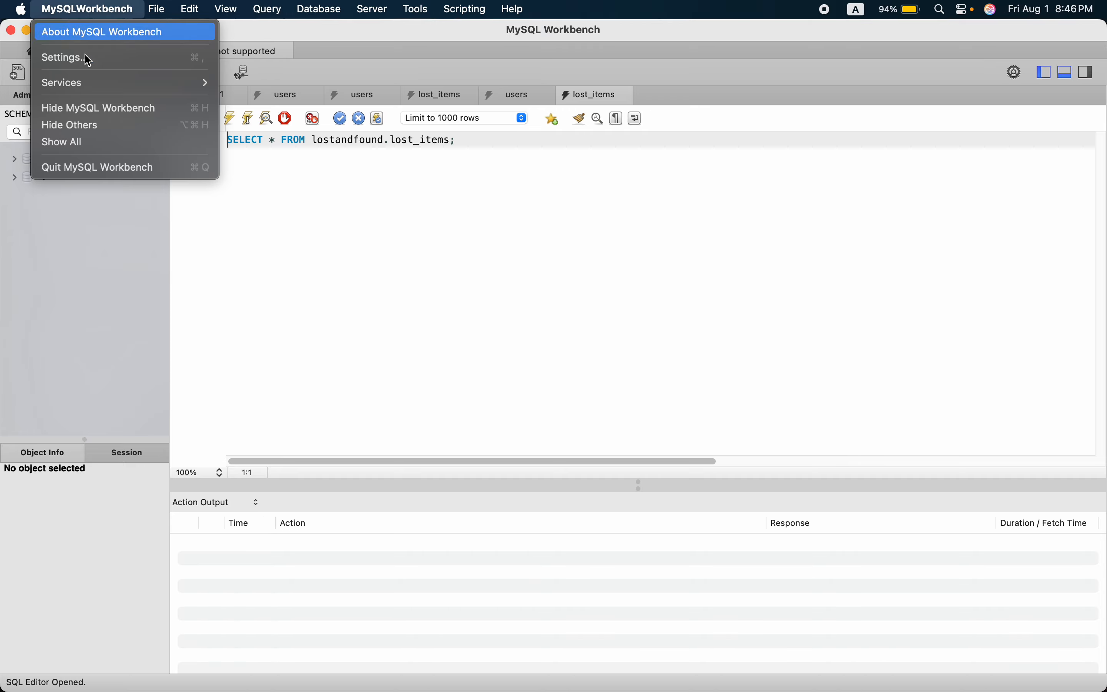
click(79, 168)
scroll(866, 276, down, 2)
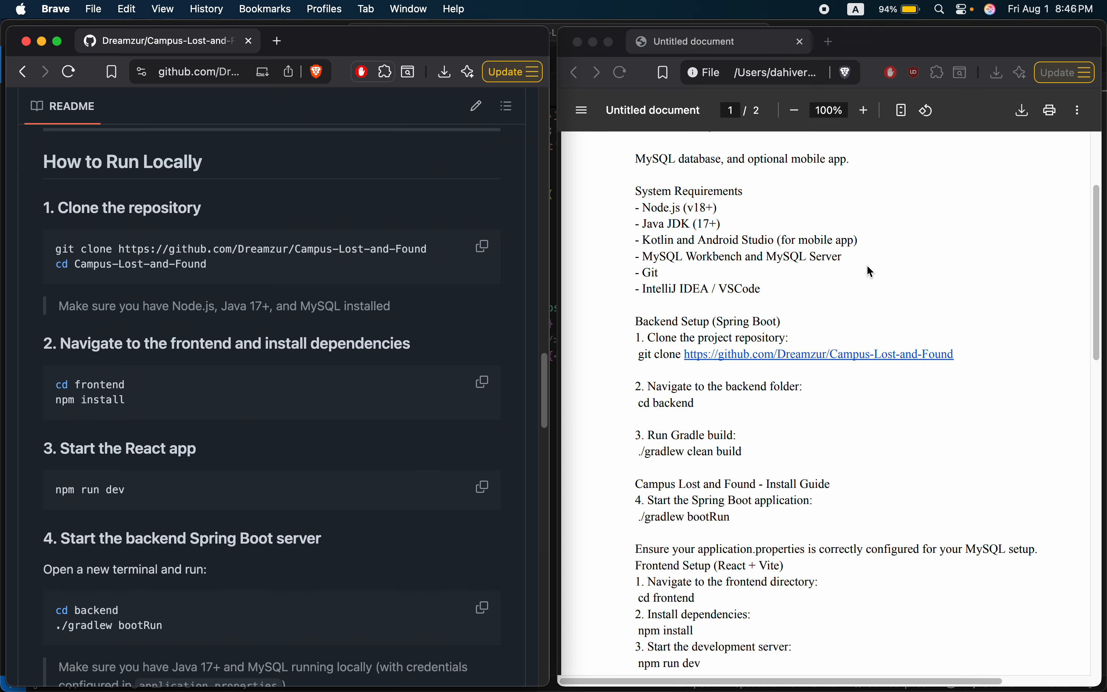
Read the README's git clone, backend start and database setup steps, then switch to Visual Studio Code.
scroll(876, 261, down, 1)
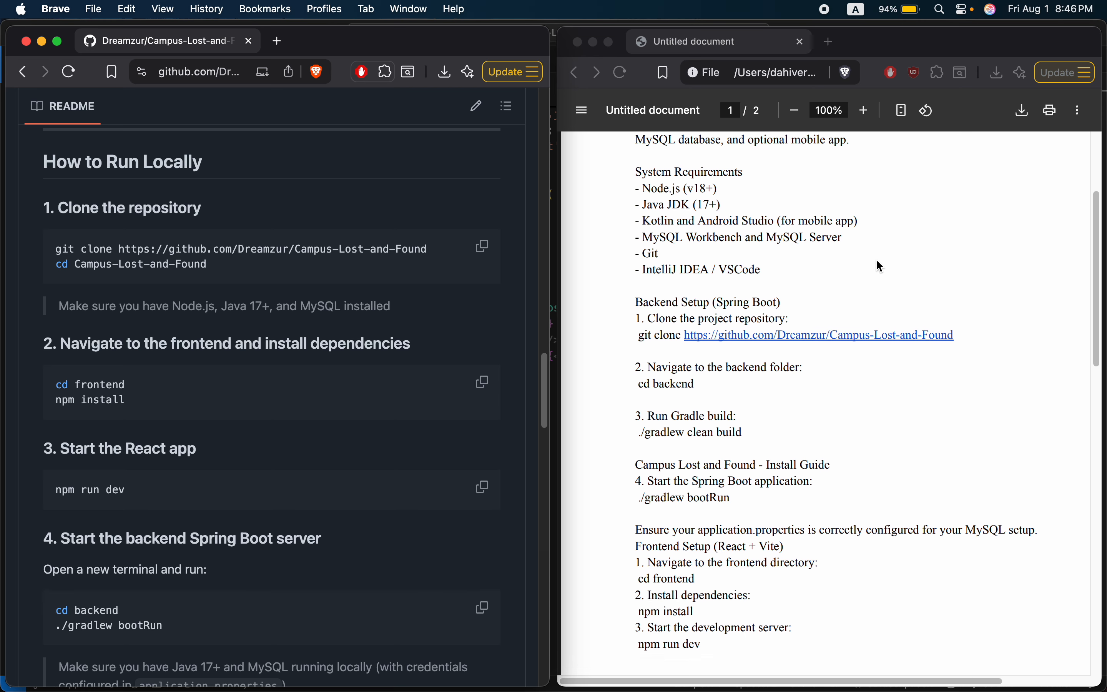
scroll(254, 399, down, 1)
scroll(290, 372, up, 1)
scroll(290, 372, down, 1)
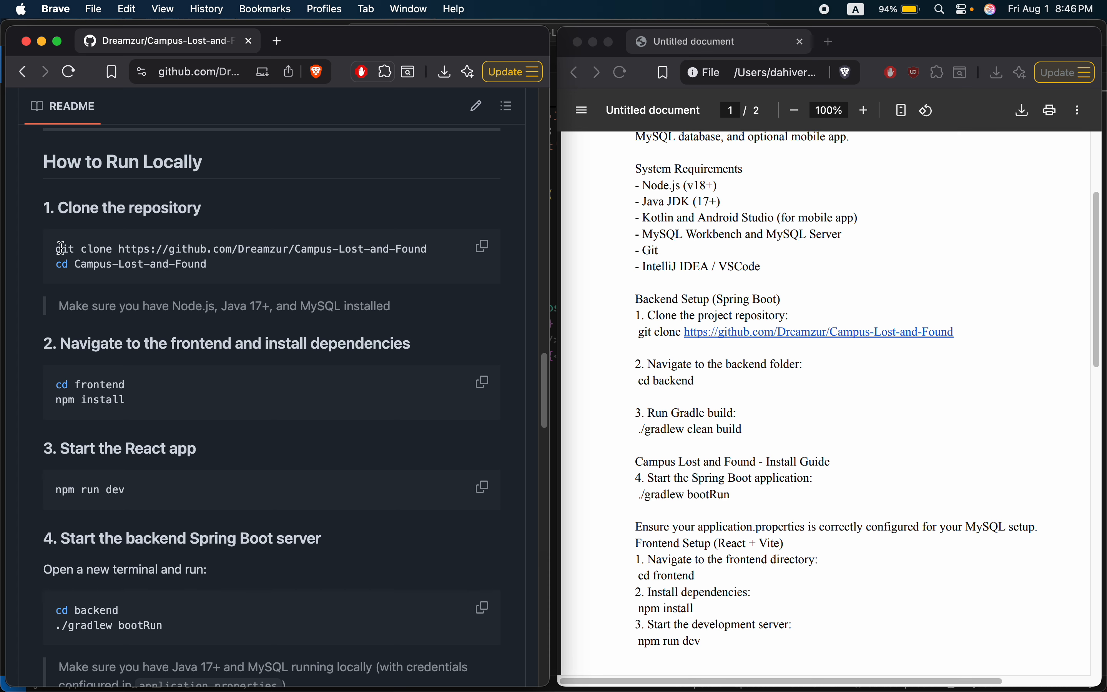
drag(62, 247, 112, 247)
click(215, 274)
scroll(316, 302, down, 5)
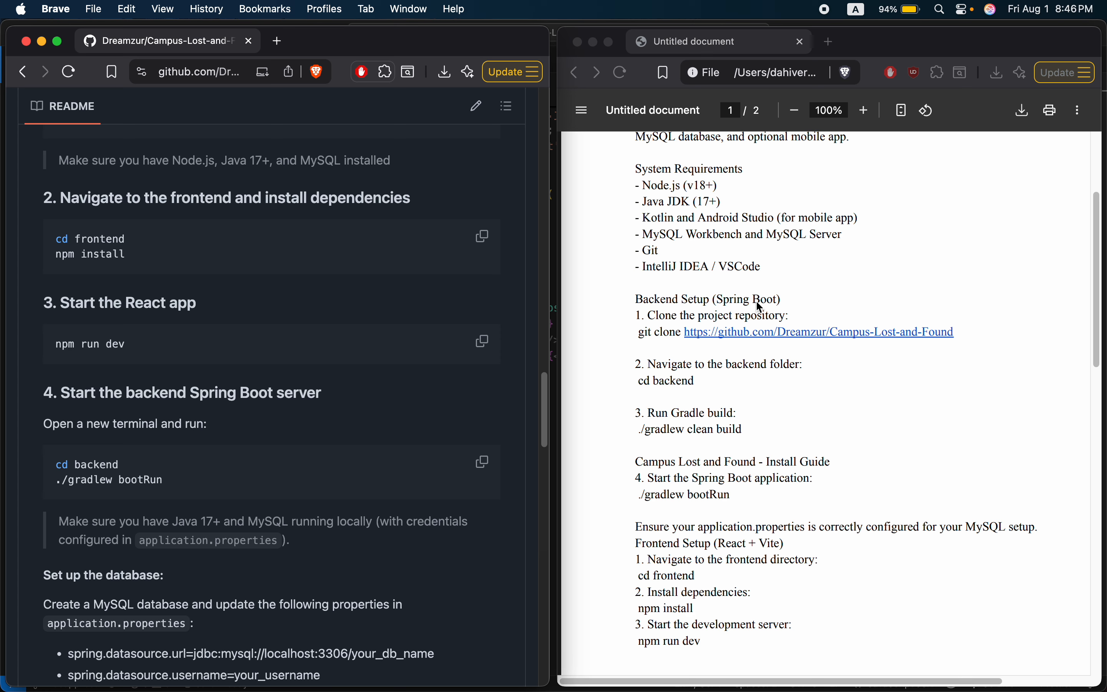
scroll(769, 294, up, 1)
scroll(802, 297, down, 2)
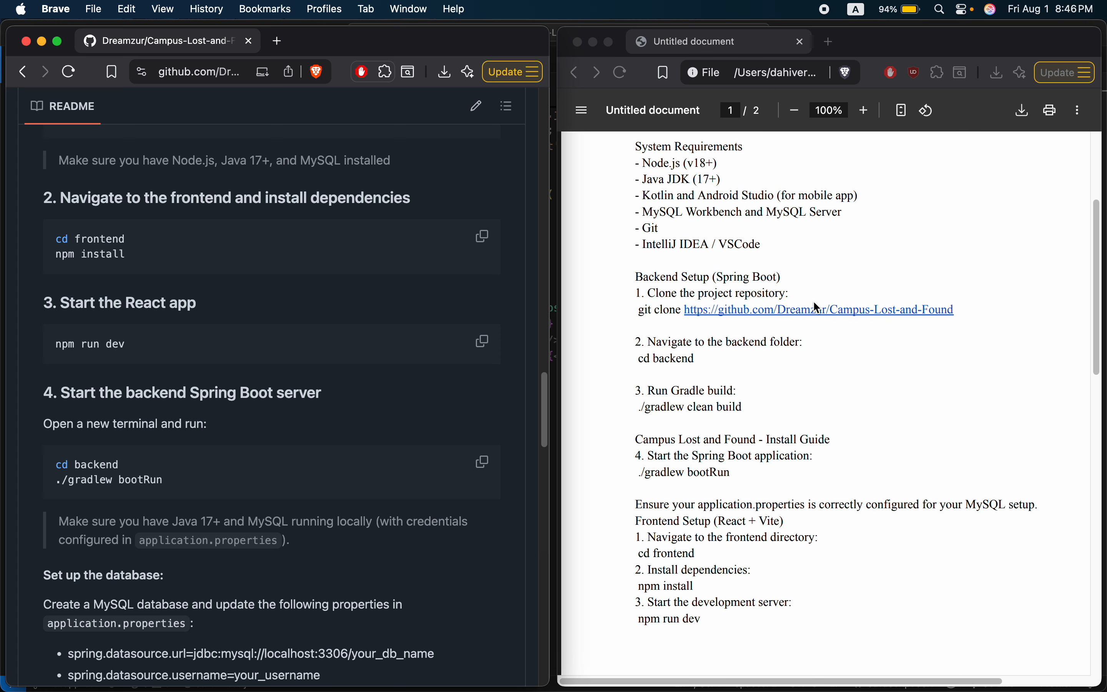
scroll(821, 308, down, 2)
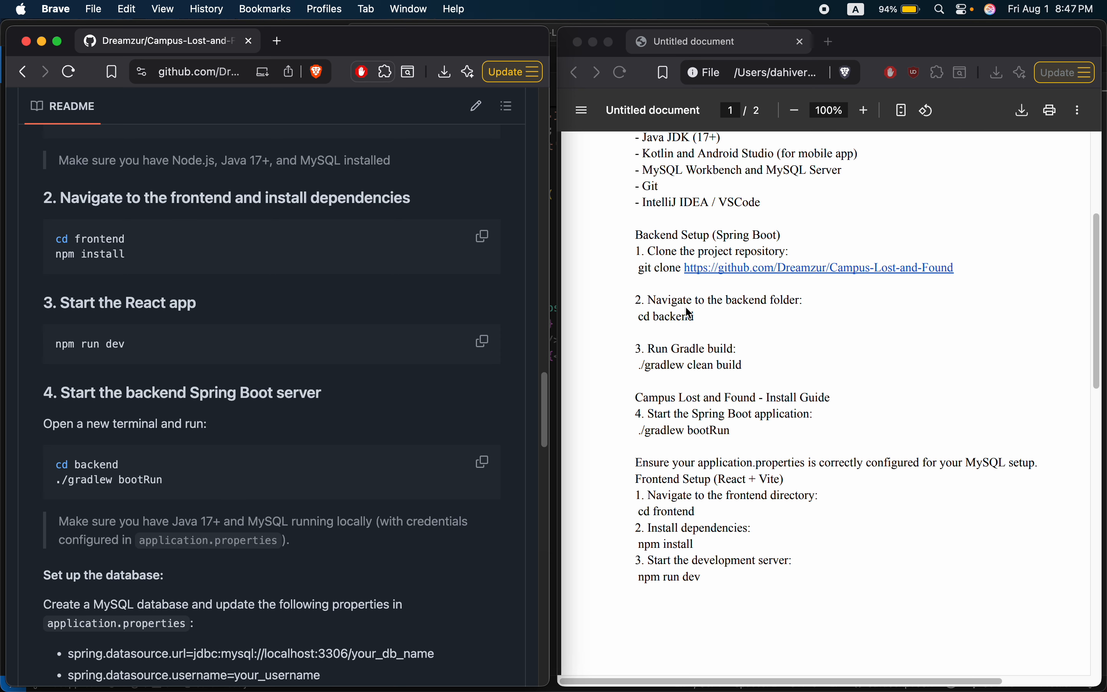
scroll(741, 325, down, 1)
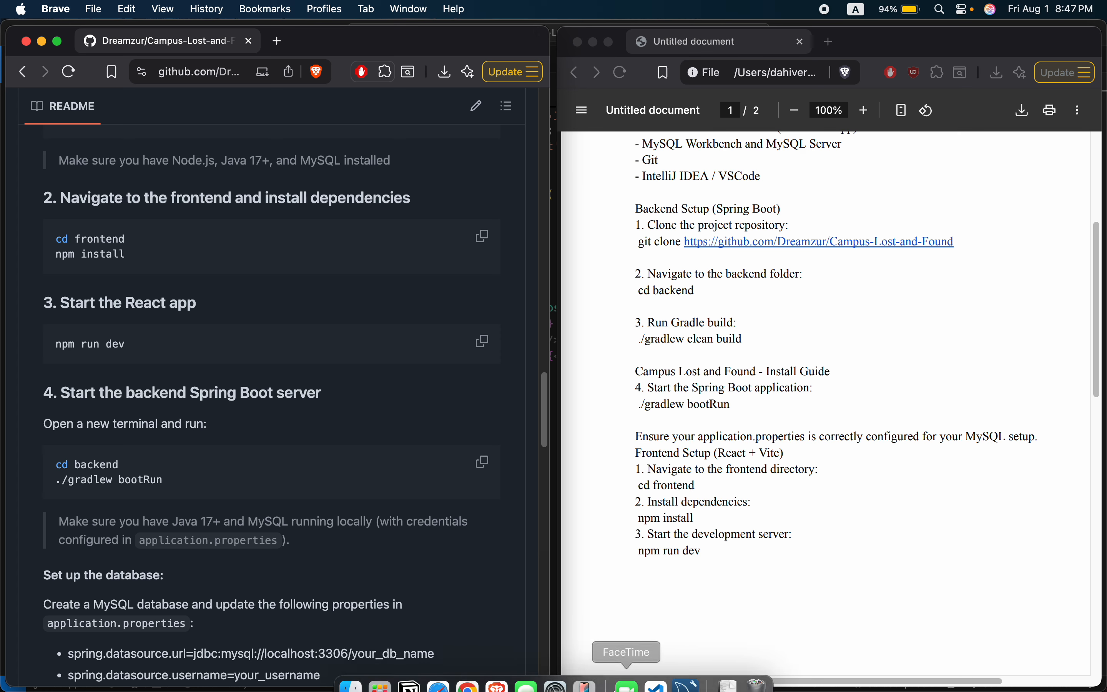
click(657, 684)
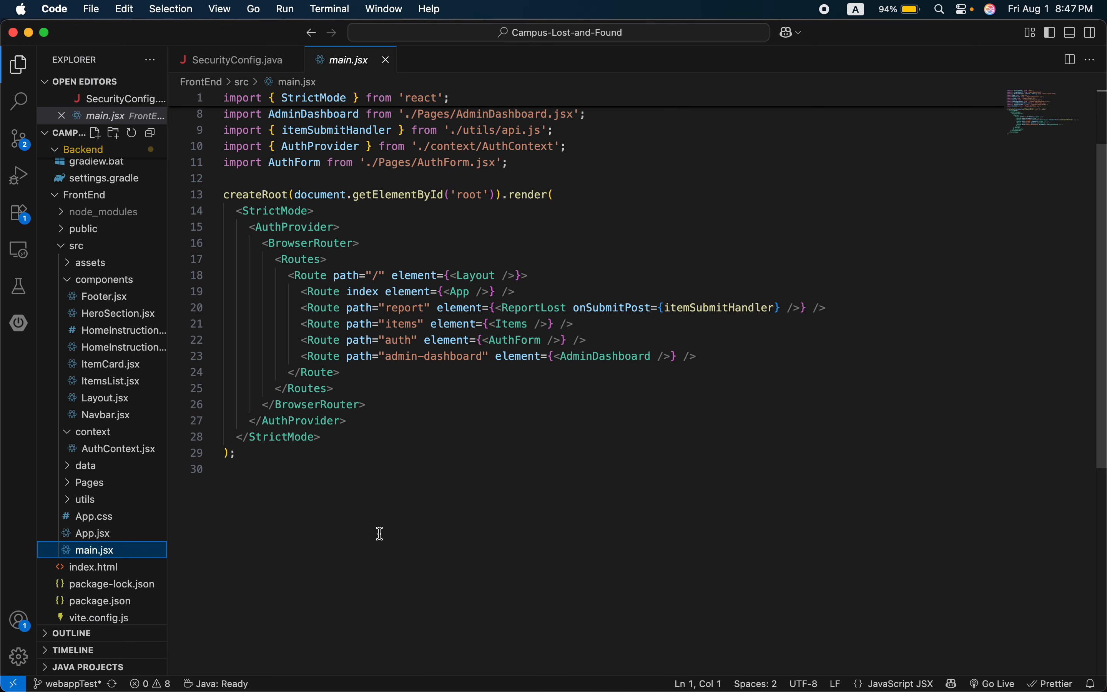
Open the integrated terminal and change into the backend folder with cd backend.
click(150, 684)
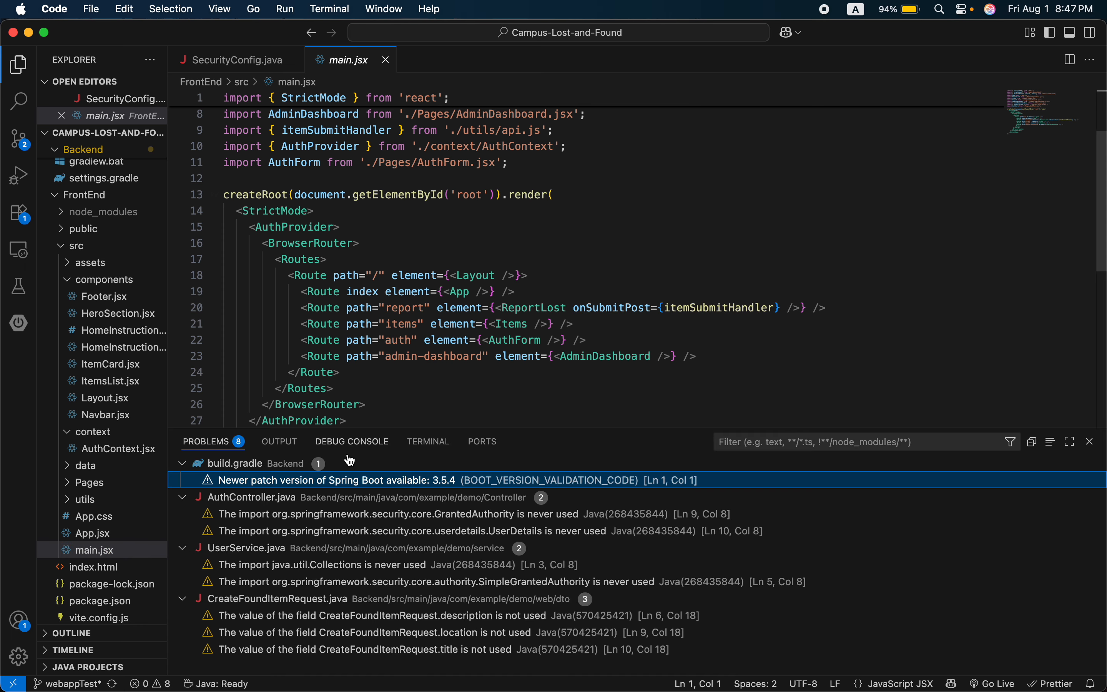
click(429, 442)
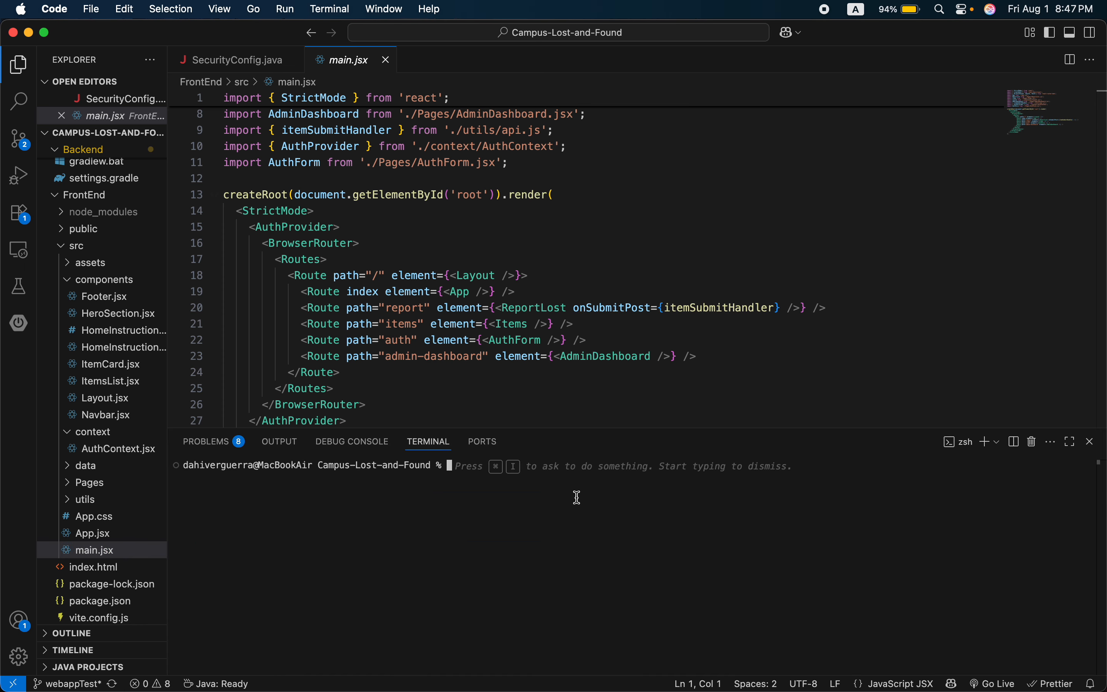
text(cd bac)
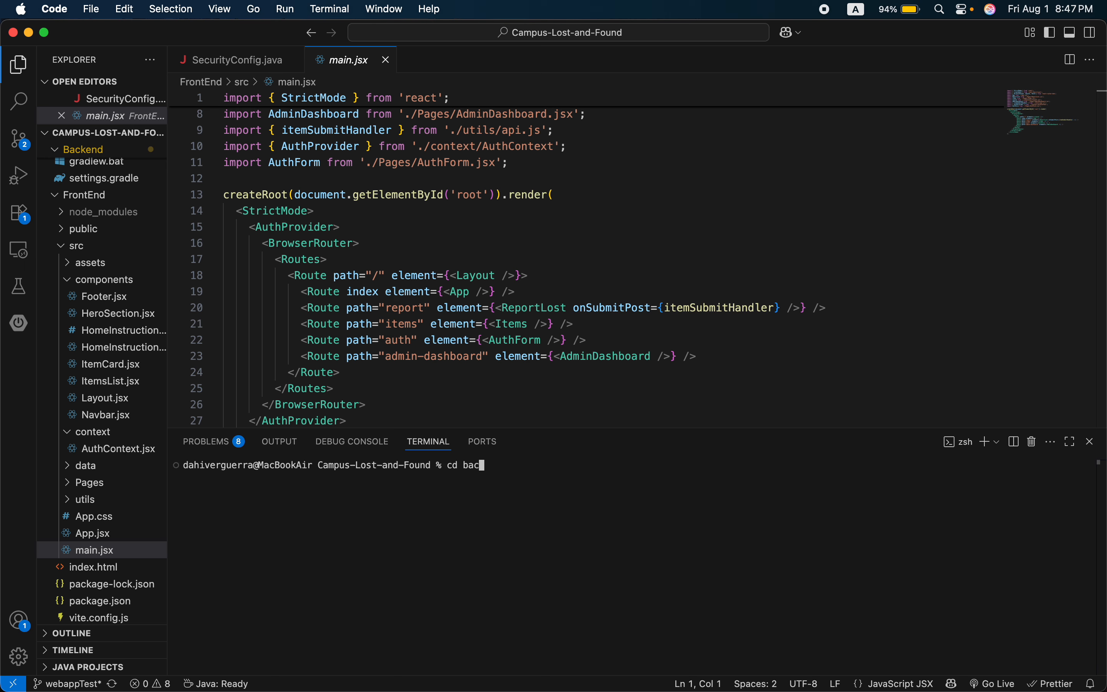
text(kend)
key(Return)
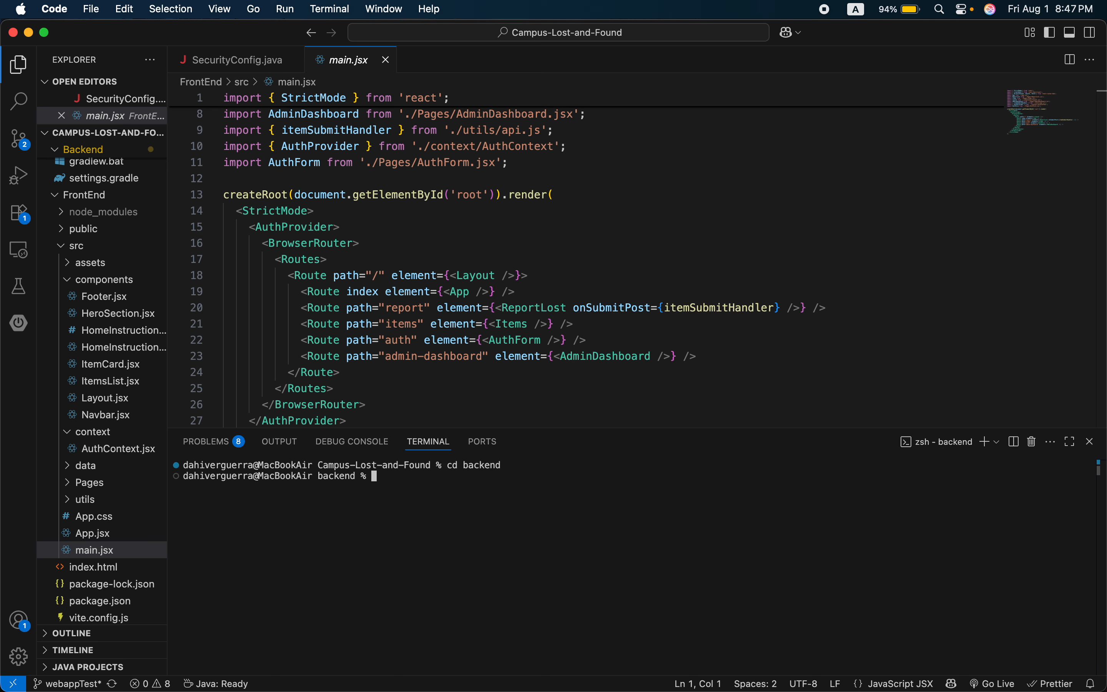
key(Up)
key(Up)
key(Up)
key(Up)
key(Up)
key(Up)
key(Up)
key(Down)
key(Down)
key(Down)
key(Up)
key(Up)
key(Up)
key(Down)
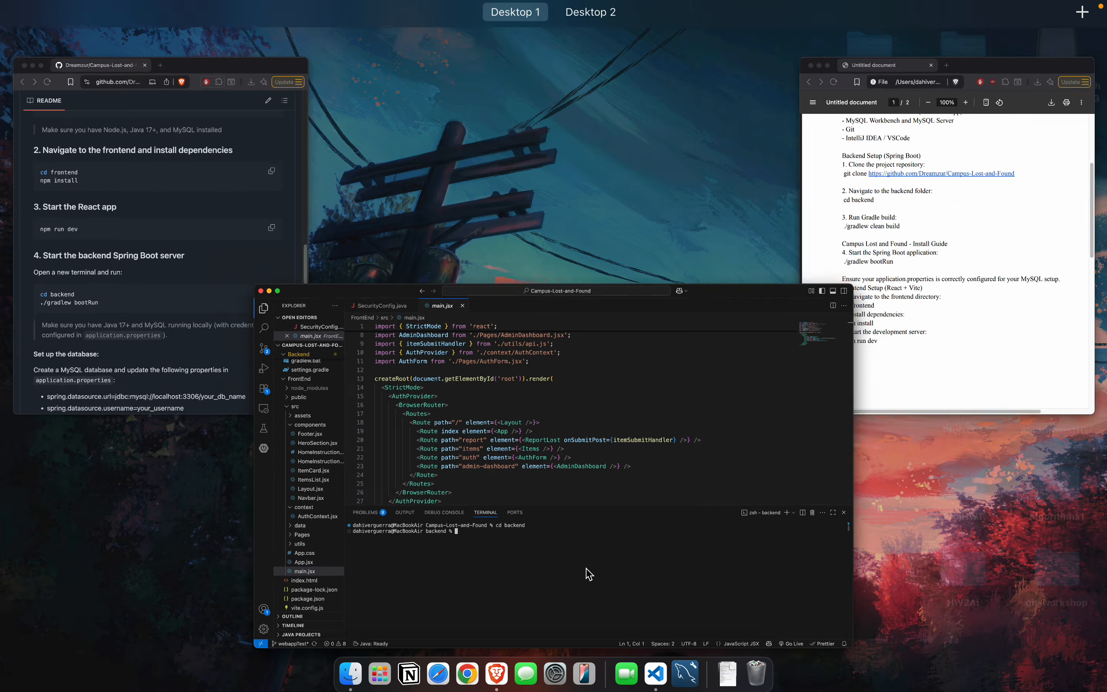
Paste ./gradlew clean build from the install guide into the terminal, then clear the line.
key(ctrl+Up)
click(839, 133)
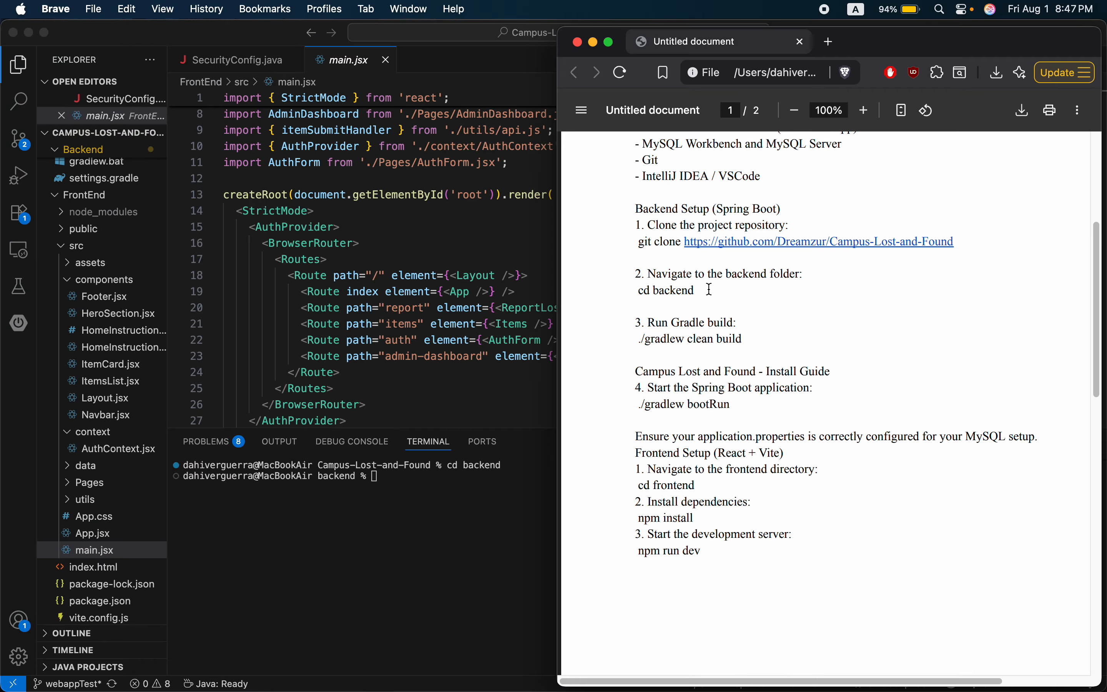
drag(743, 339, 640, 339)
key(super+c)
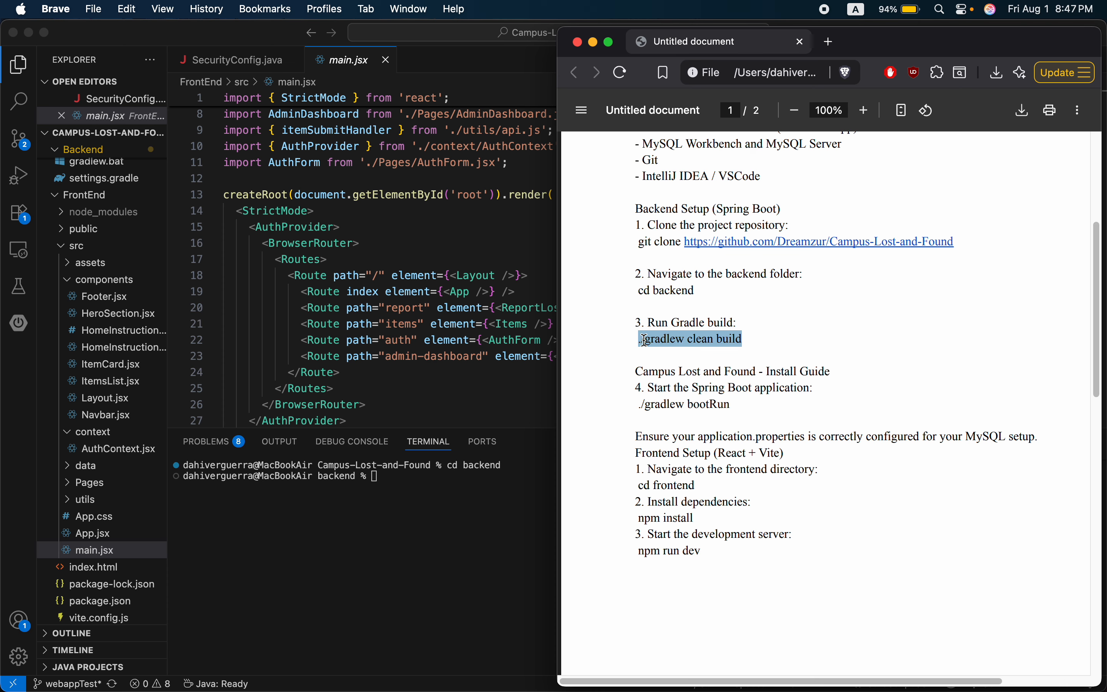
click(393, 487)
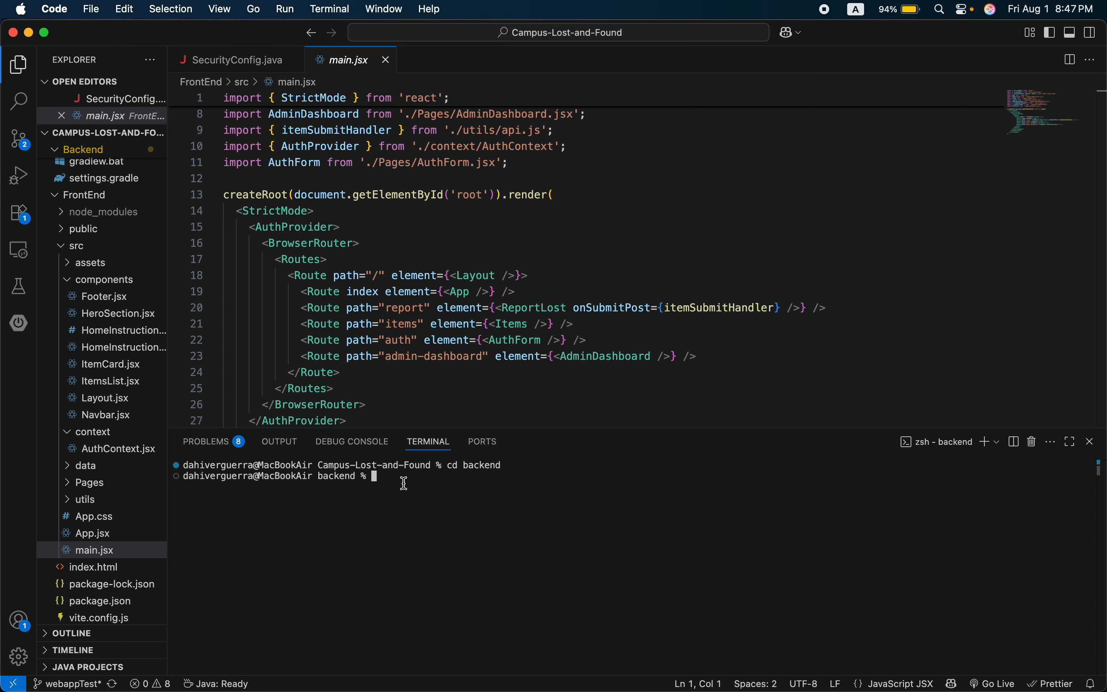
key(super+v)
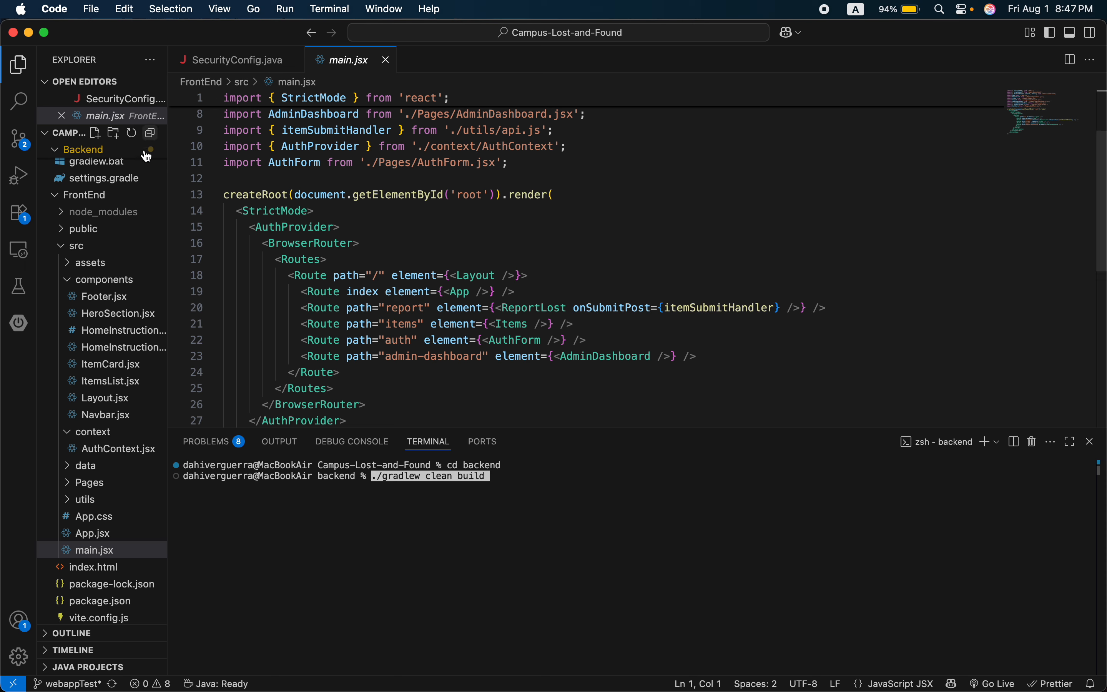
key(BackSpace)
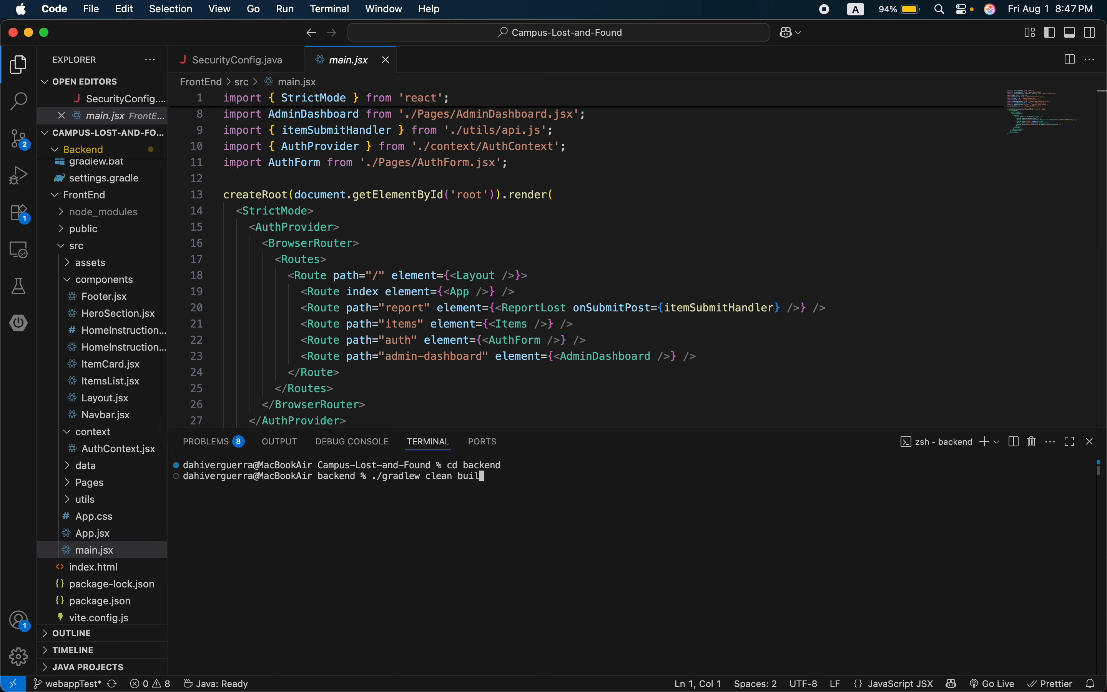
key(BackSpace)
key(BackSpace)
key(BackSpace)
key(BackSpace)
key(BackSpace)
key(BackSpace)
key(BackSpace)
key(BackSpace)
key(BackSpace)
key(BackSpace)
key(BackSpace)
key(BackSpace)
key(BackSpace)
key(BackSpace)
key(BackSpace)
key(BackSpace)
key(BackSpace)
key(BackSpace)
key(BackSpace)
key(BackSpace)
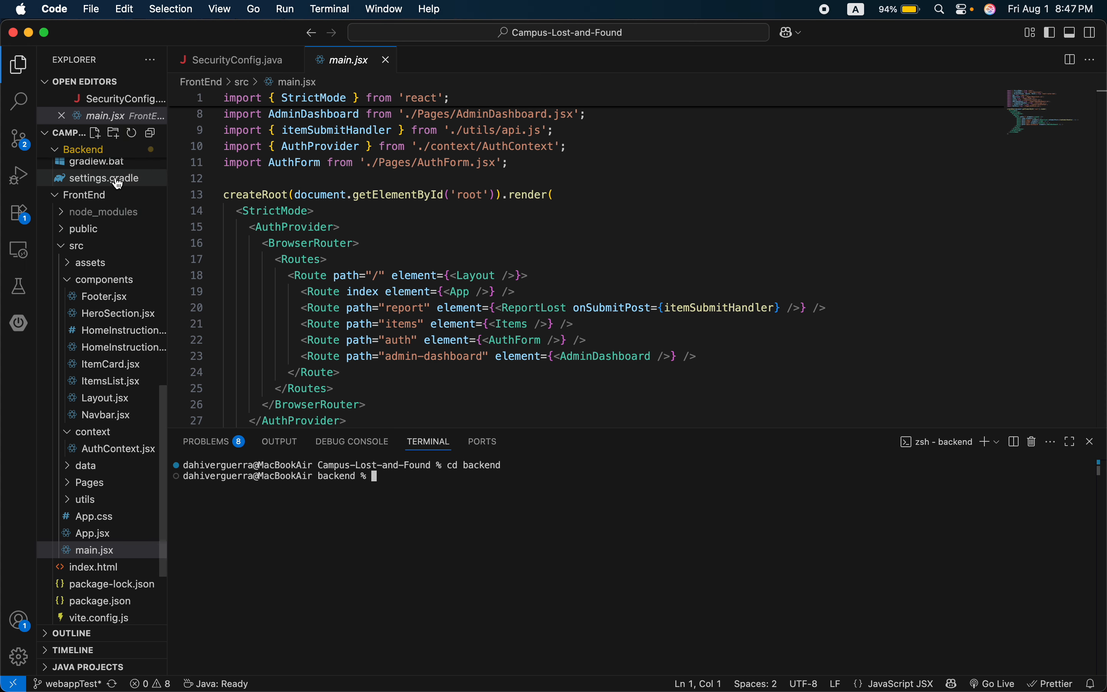
Open Backend/src/main/resources/sample-application.properties from the Explorer.
scroll(106, 294, down, 3)
scroll(106, 295, up, 12)
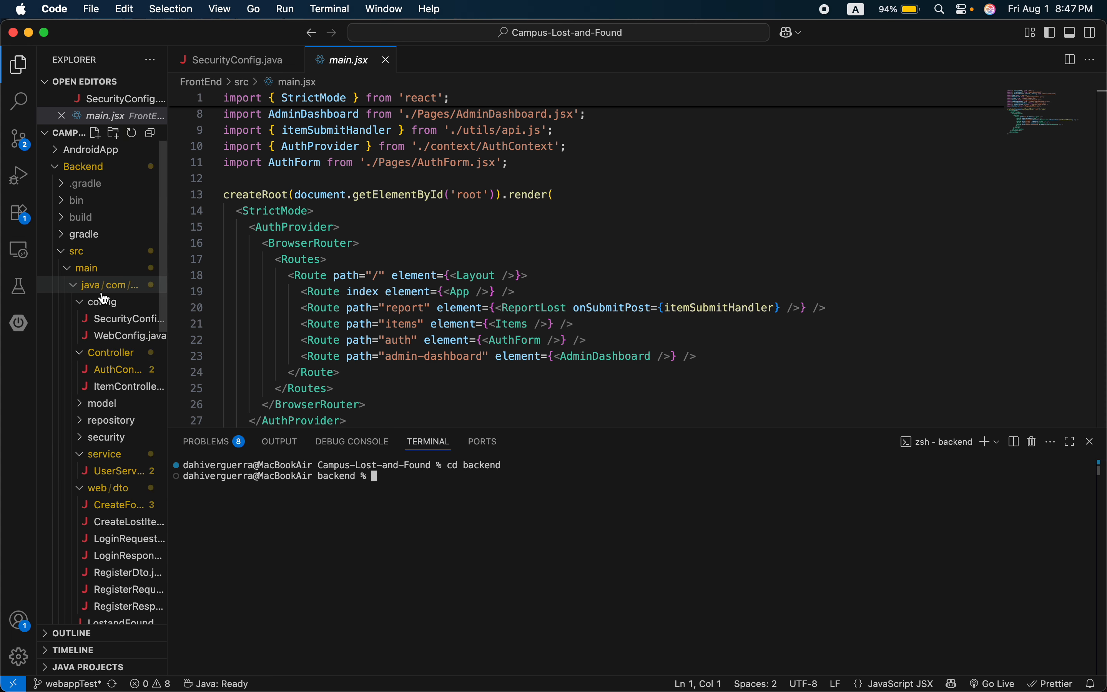
scroll(106, 272, down, 5)
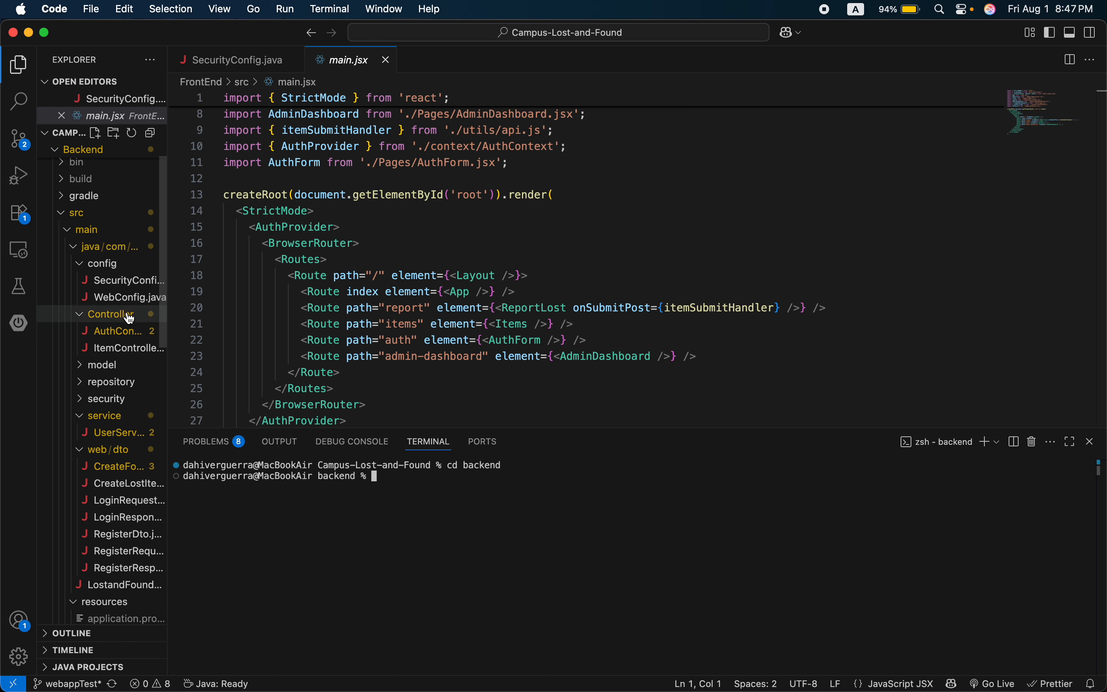
scroll(128, 326, down, 2)
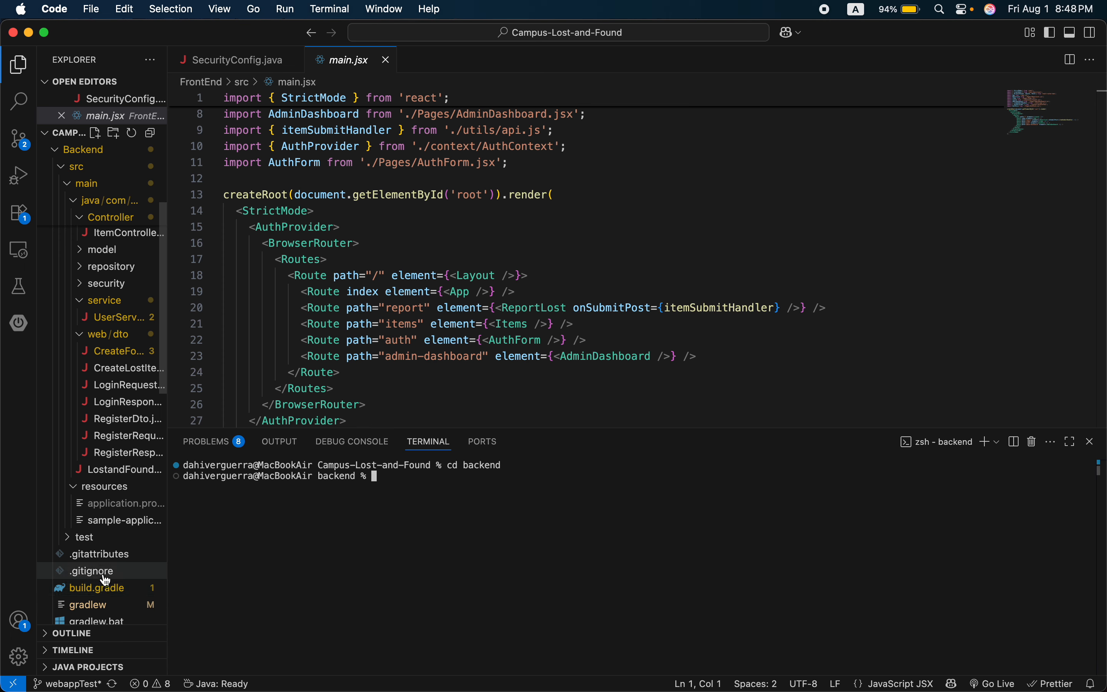
click(134, 529)
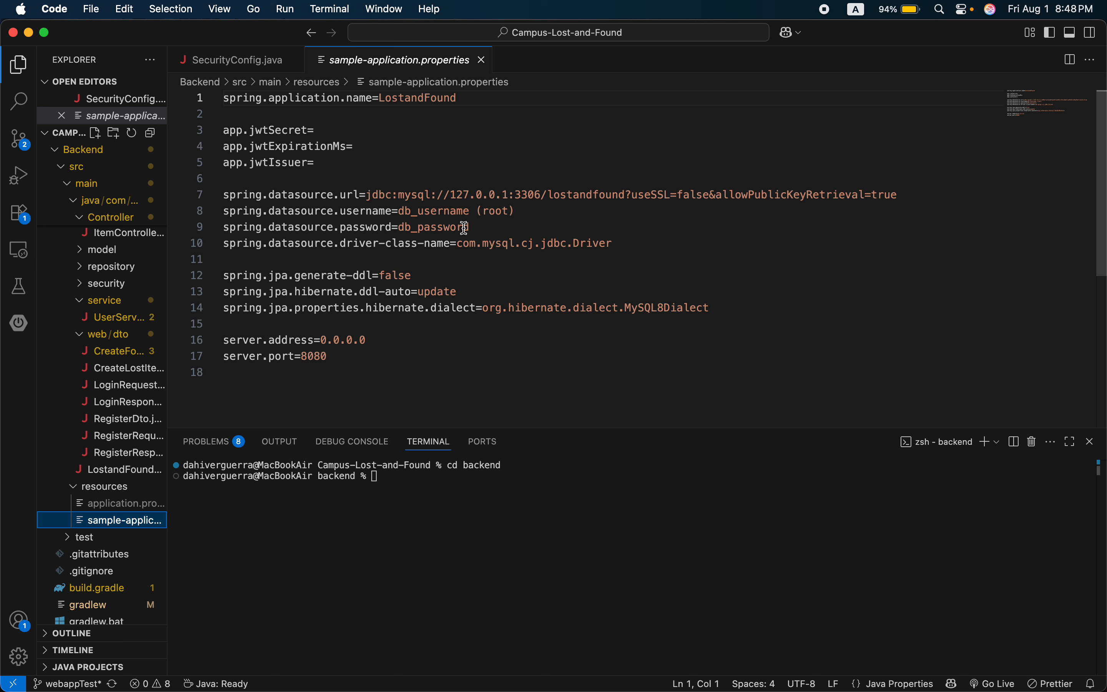
Review the database username, password and JWT settings, then type ./gradlew bootrun in the terminal.
drag(474, 228, 400, 228)
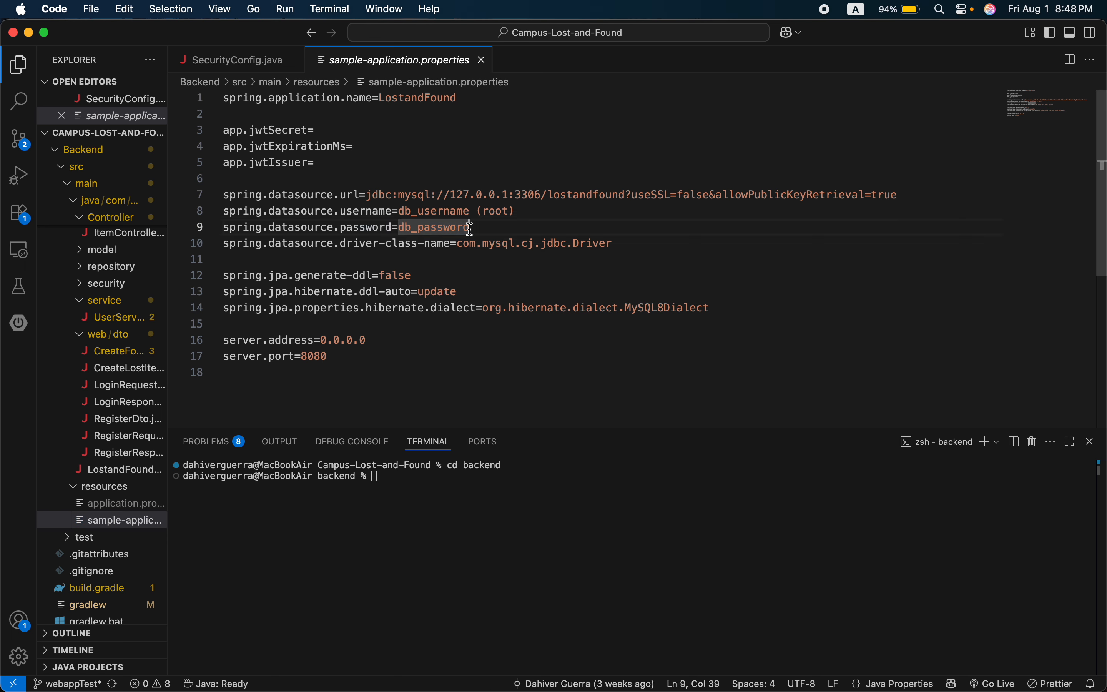
drag(518, 211, 398, 211)
click(551, 226)
click(324, 132)
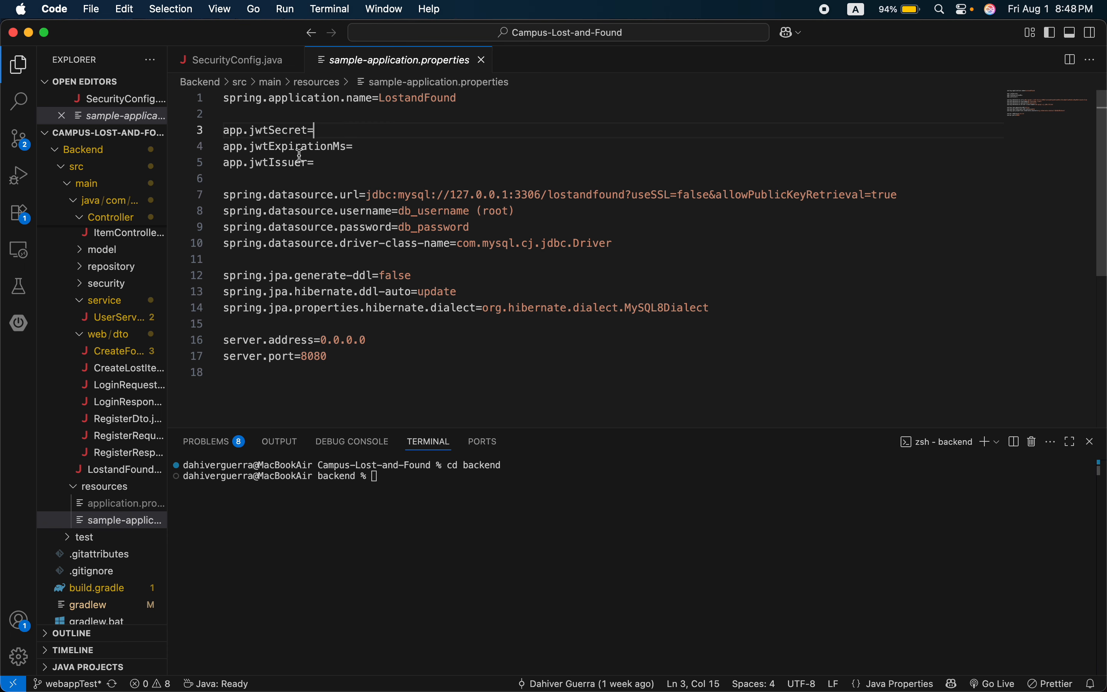
click(369, 143)
click(361, 156)
scroll(571, 224, down, 3)
scroll(578, 233, up, 3)
click(474, 479)
text(./gradlew bootrun)
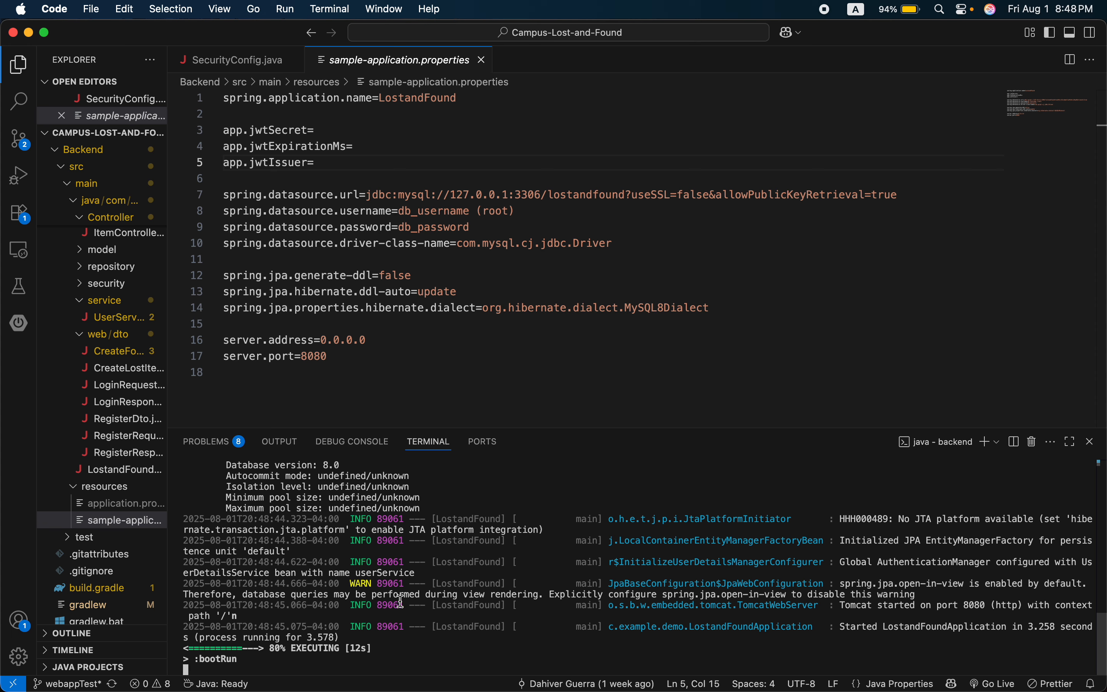
Confirm the bootrun log shows Tomcat started on port 8080, then hide the terminal panel.
scroll(423, 582, up, 10)
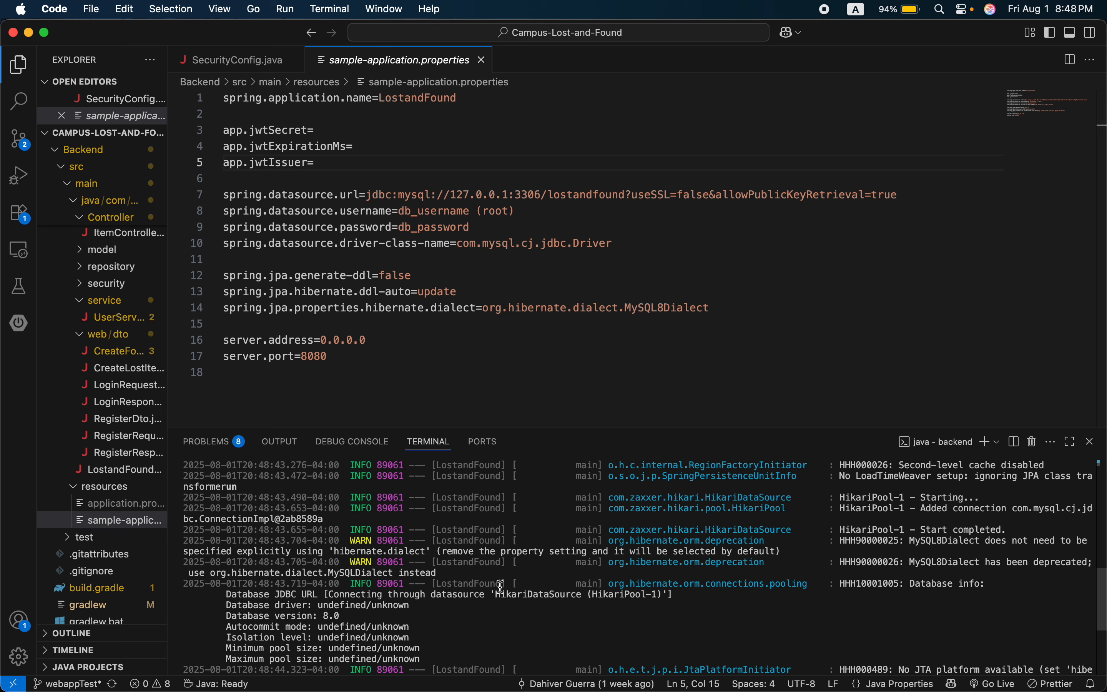
scroll(502, 586, down, 10)
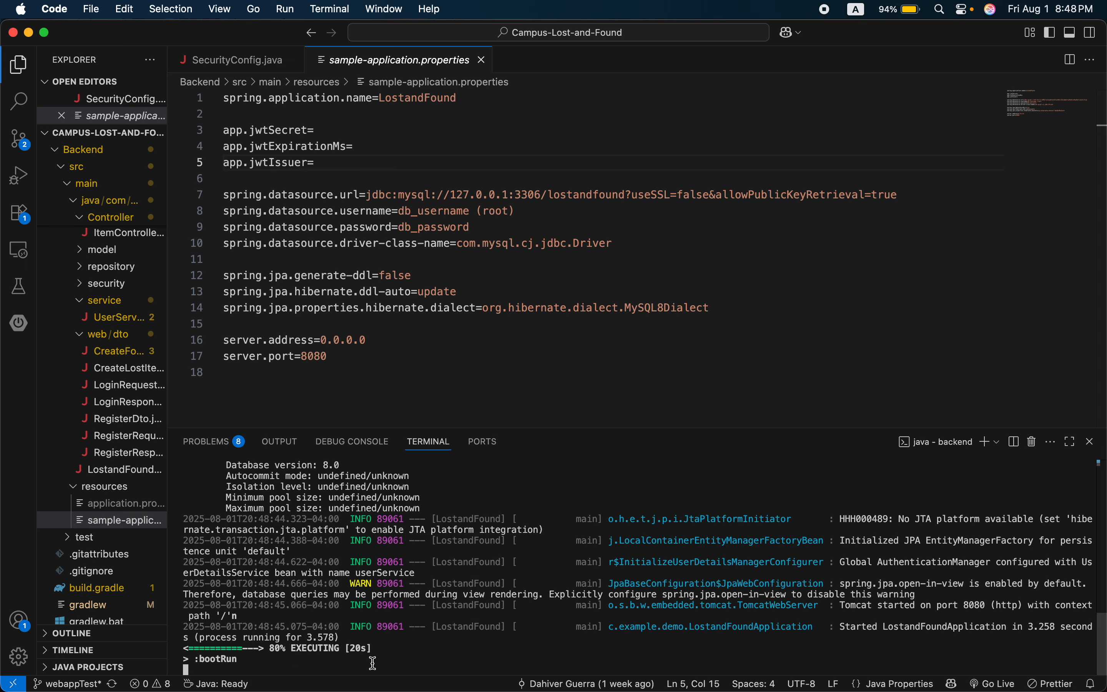
key(super+j)
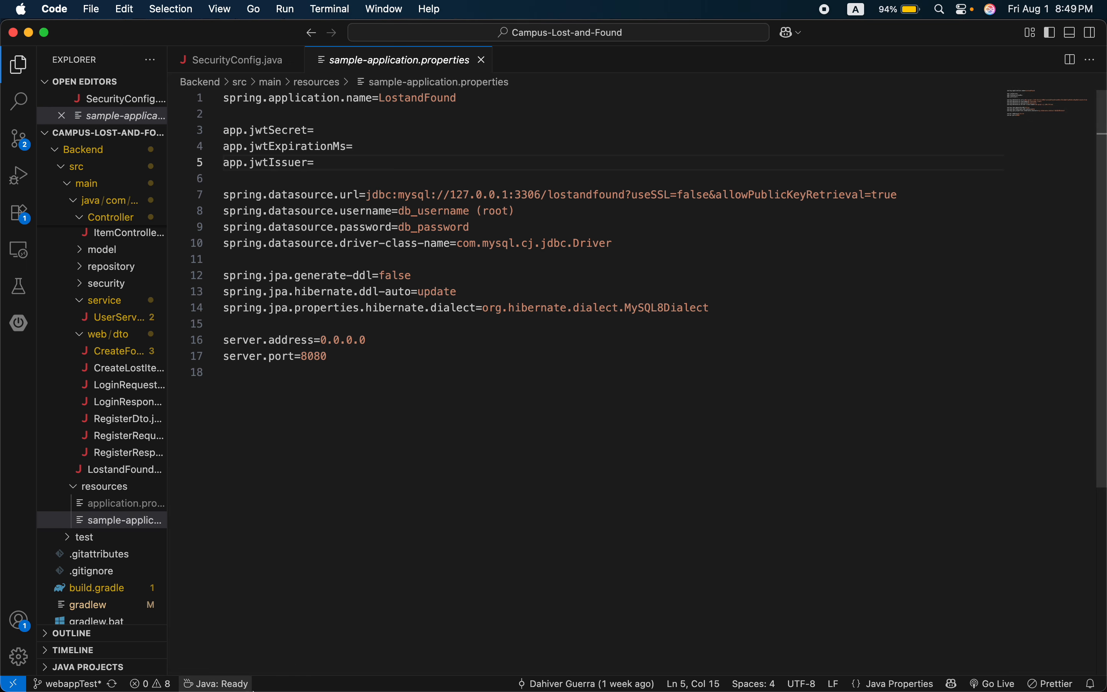
Put the install guide PDF beside the GitHub README, scroll the guide to page 2, and return to VS Code.
key(ctrl+Up)
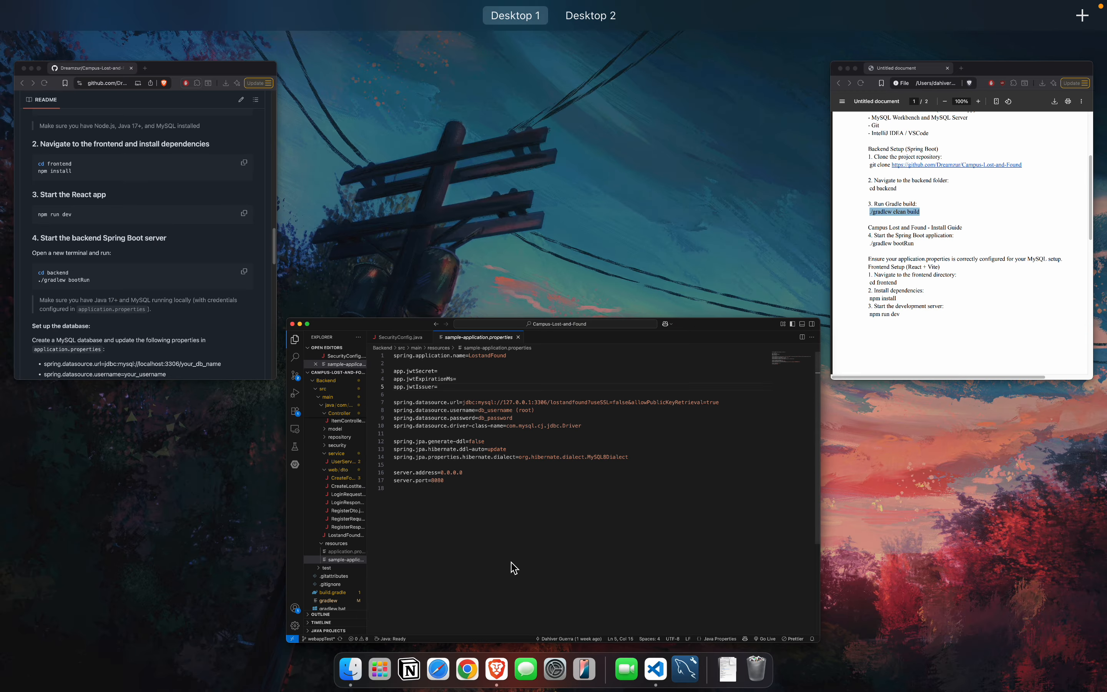
click(934, 173)
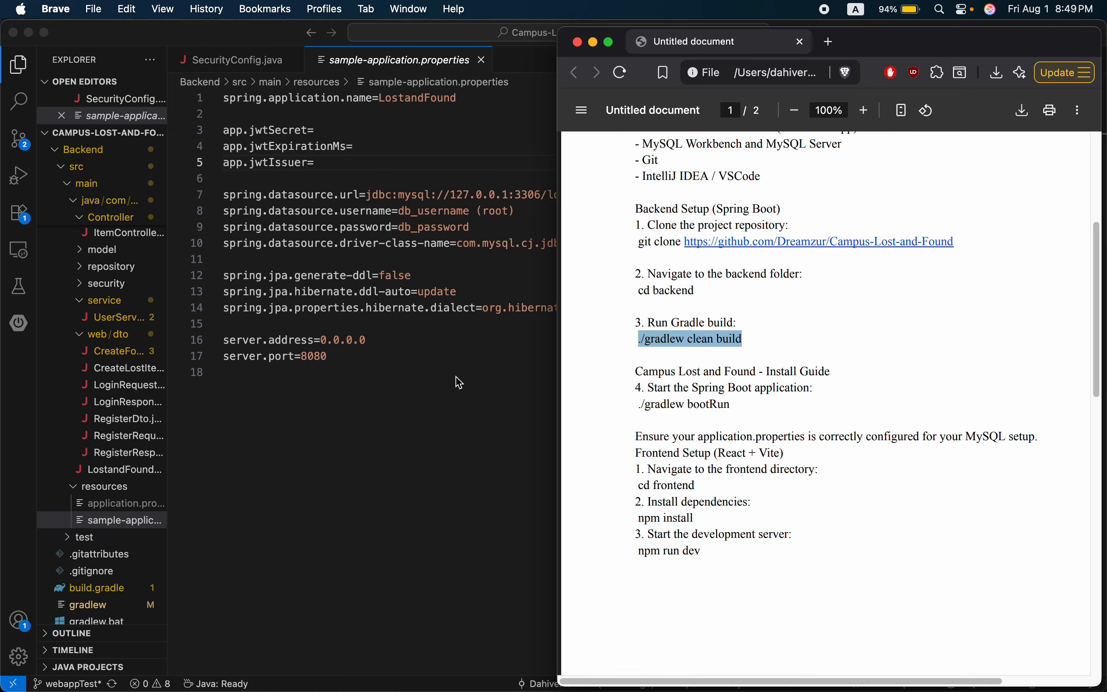
key(ctrl+Up)
click(257, 189)
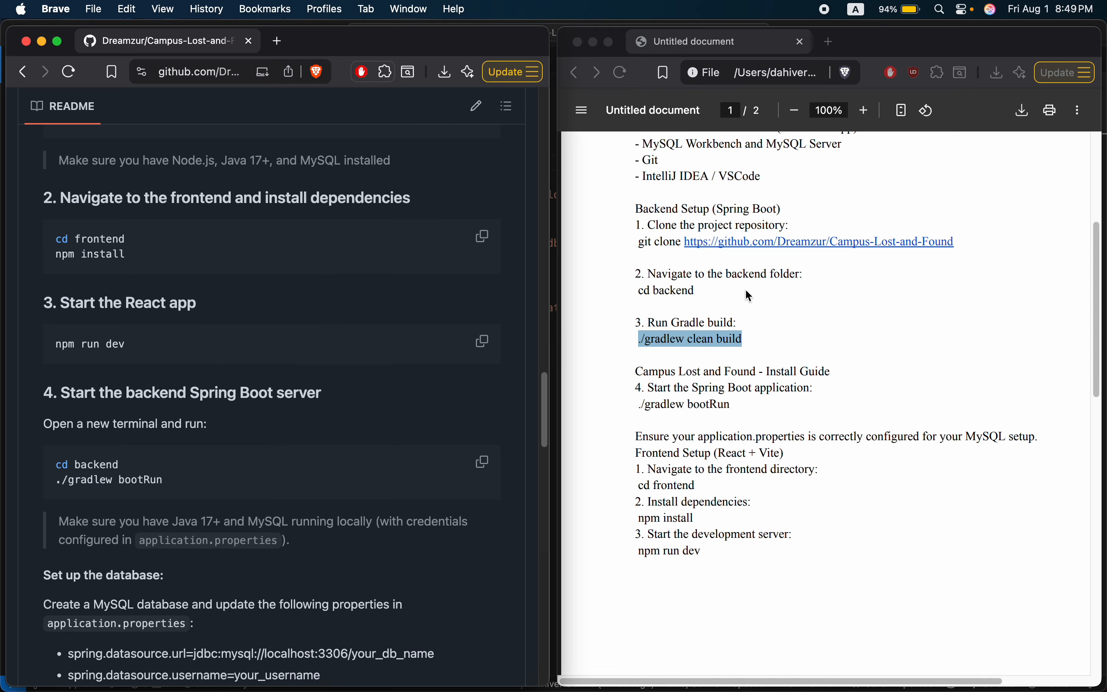
click(963, 326)
click(844, 320)
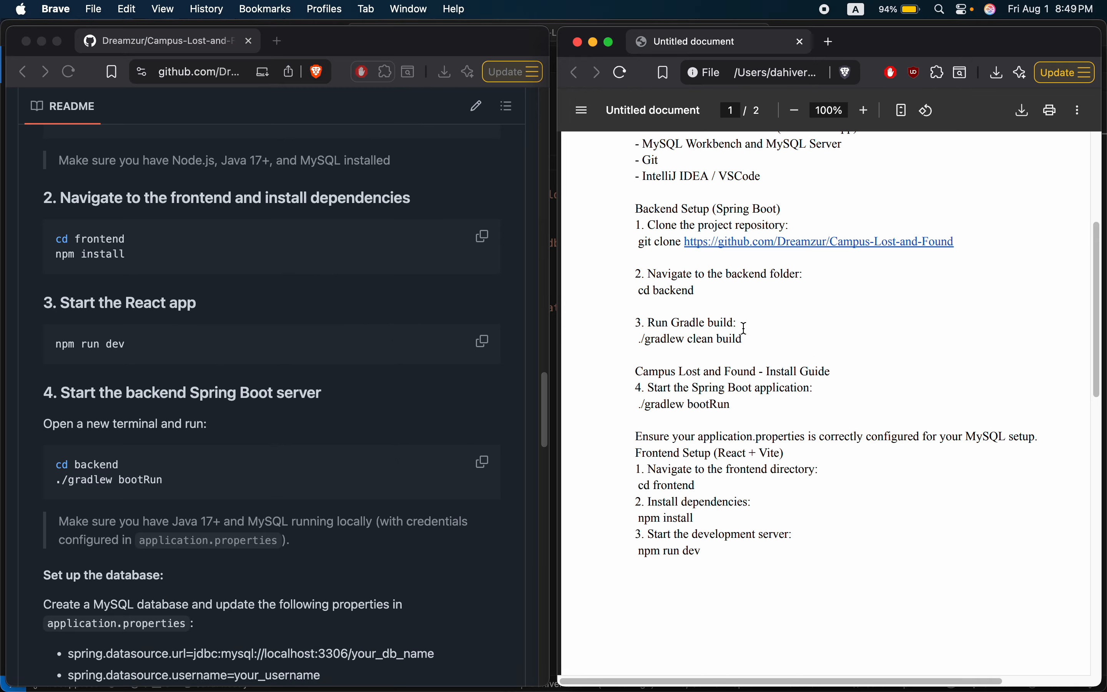
scroll(719, 325, down, 5)
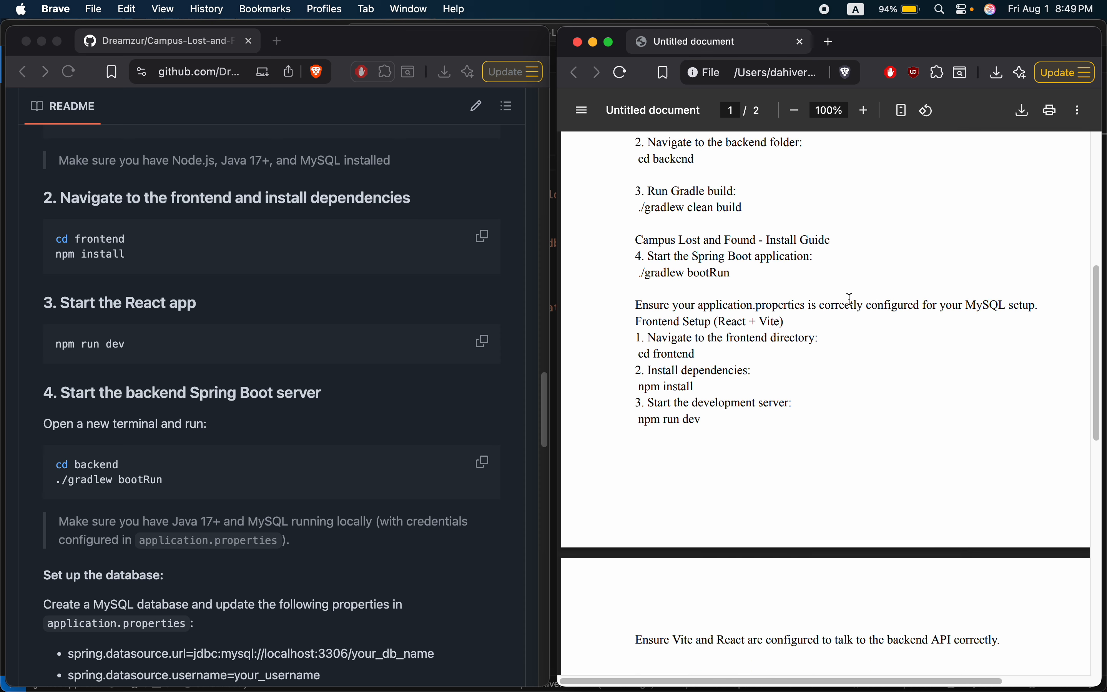
scroll(850, 300, down, 3)
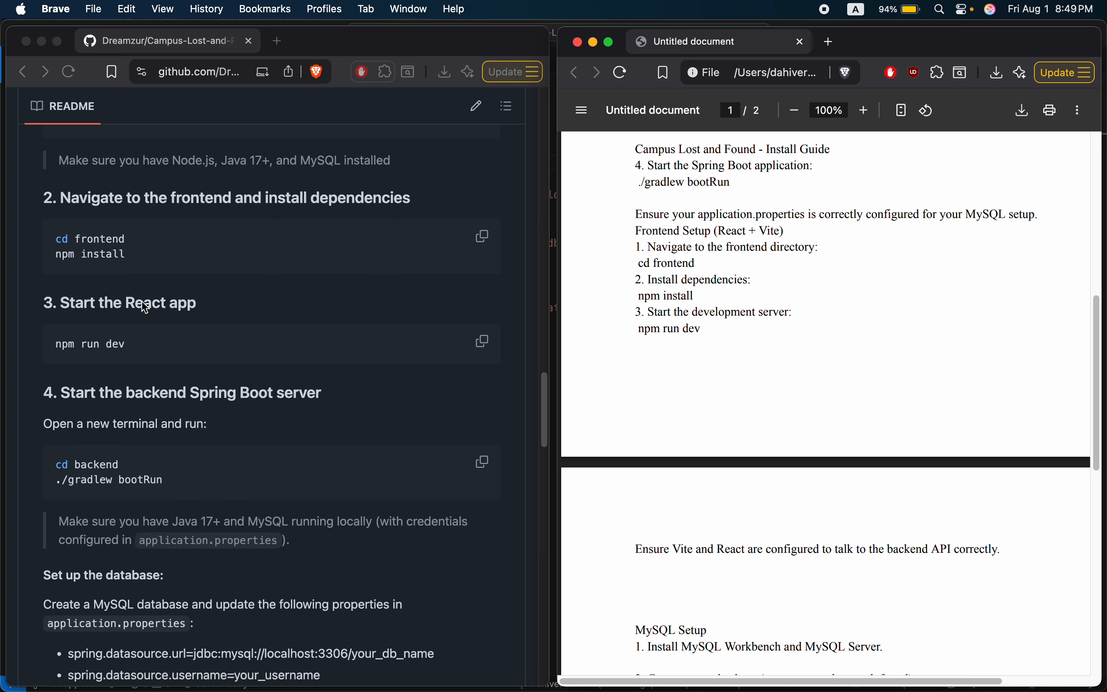
scroll(243, 380, down, 1)
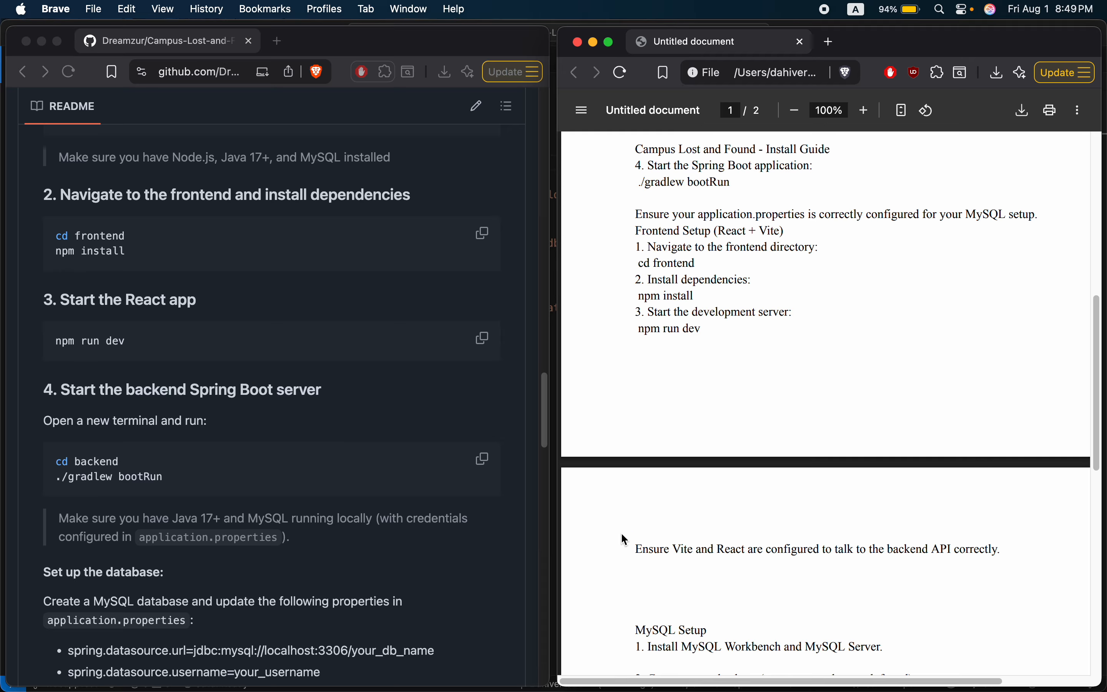
key(ctrl+Up)
click(594, 497)
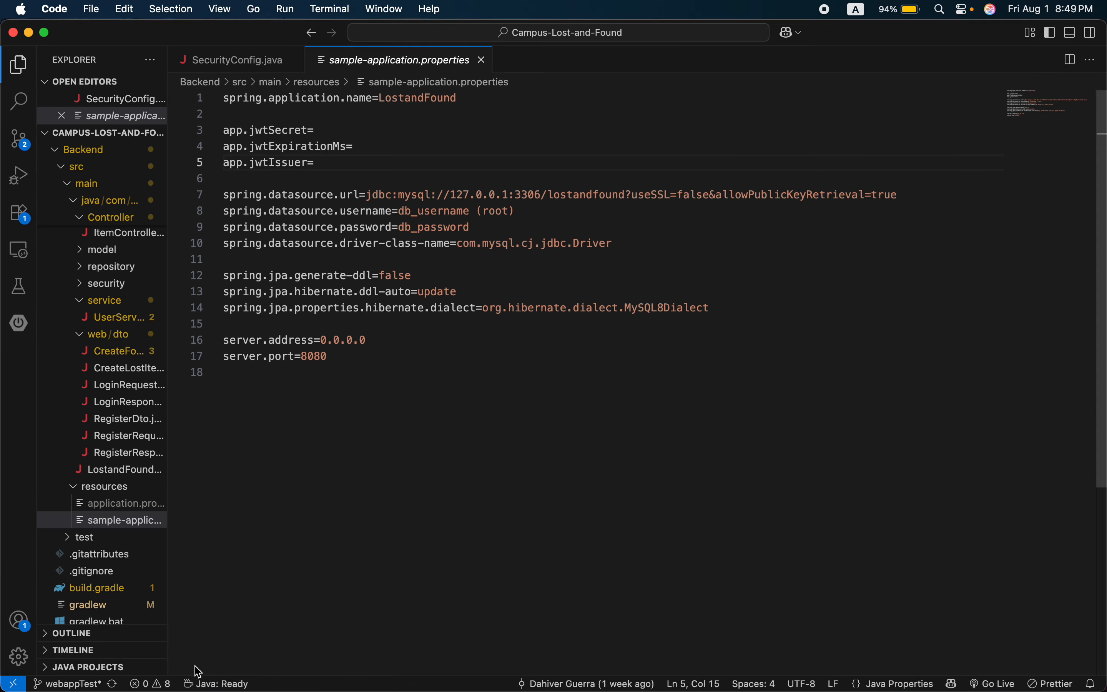
Reopen the terminal and change into the frontend folder, correcting the 'fronend' typo.
click(152, 682)
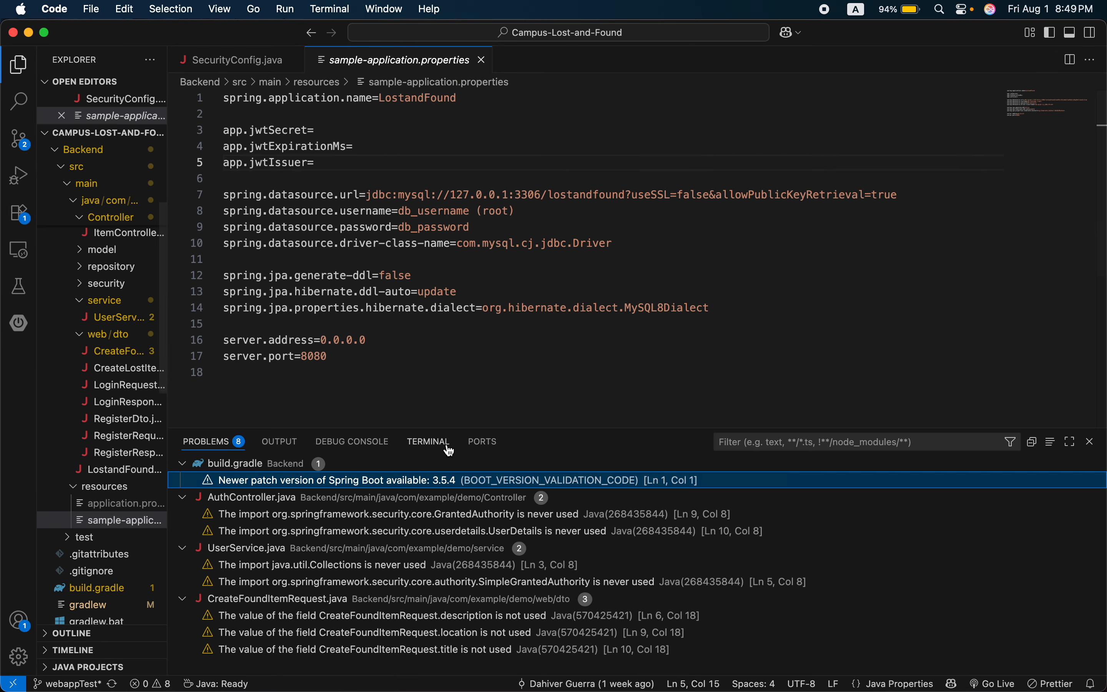
click(428, 441)
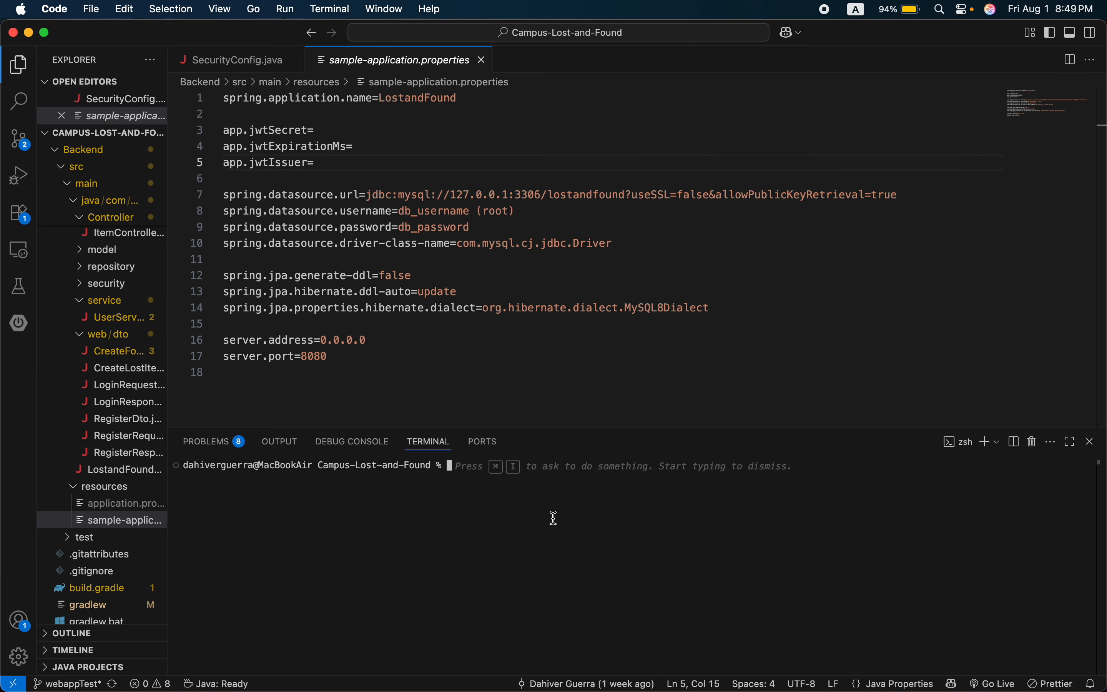
text(cd fron)
text(en)
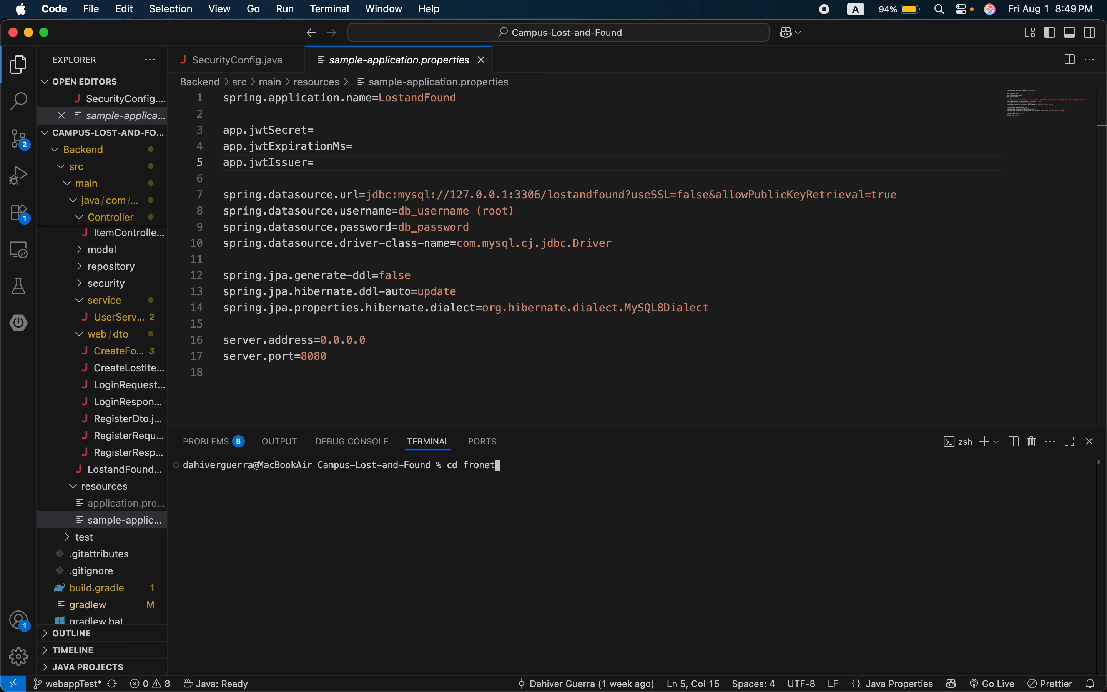
text(d)
key(Return)
text(fro)
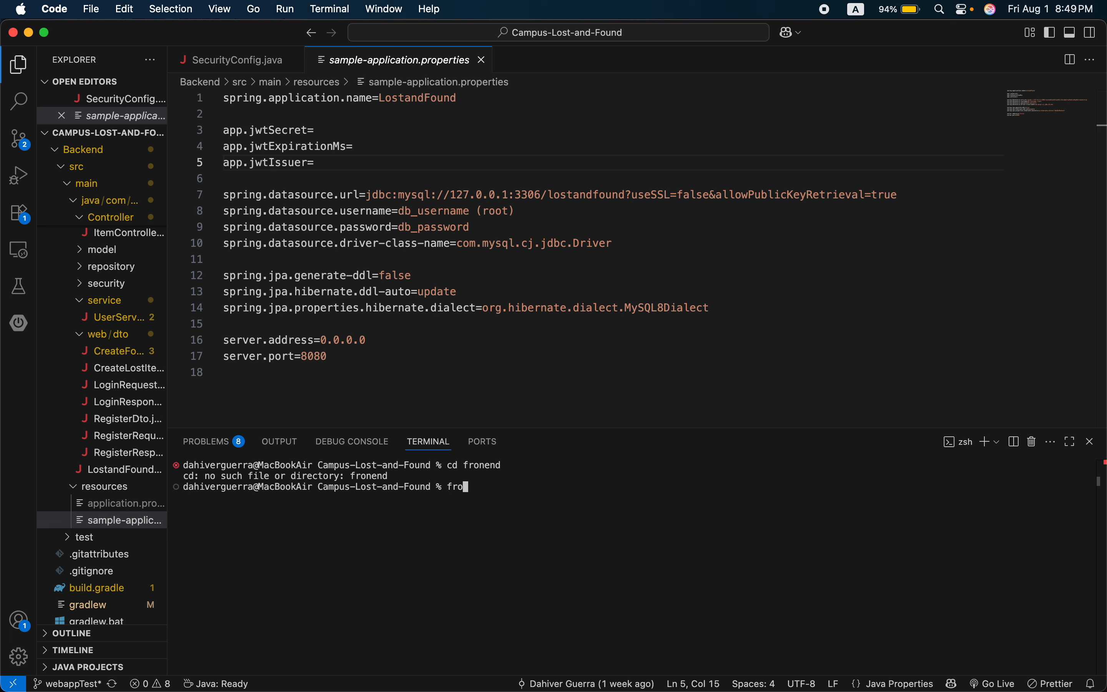
text(ntend)
key(Return)
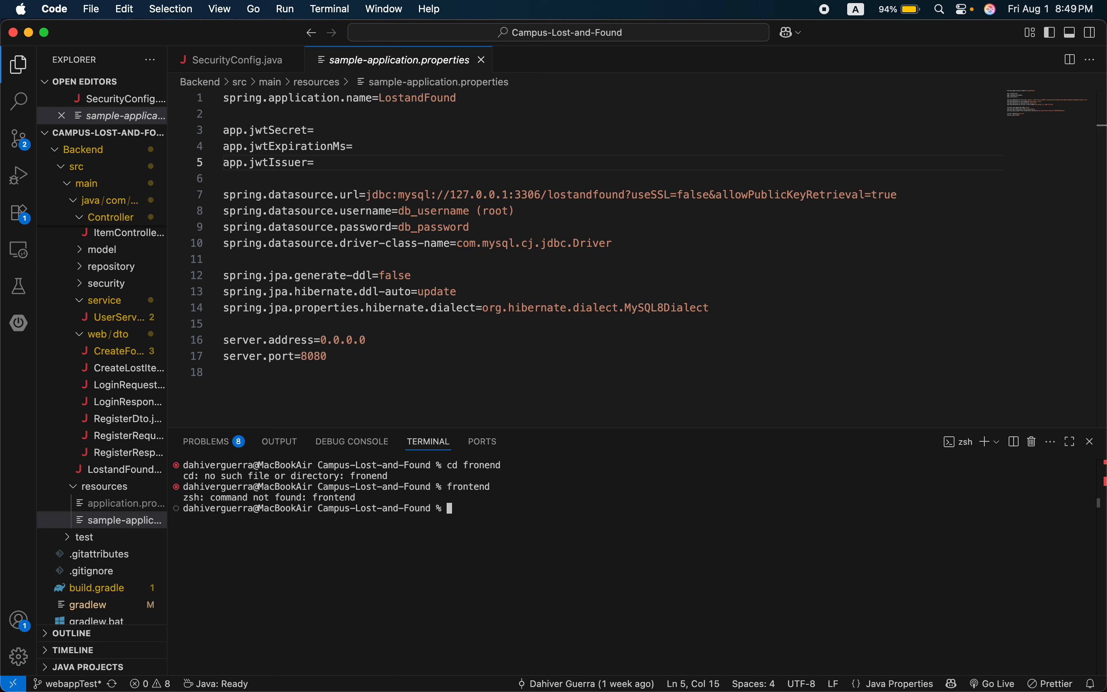
text(cd frontend)
key(Return)
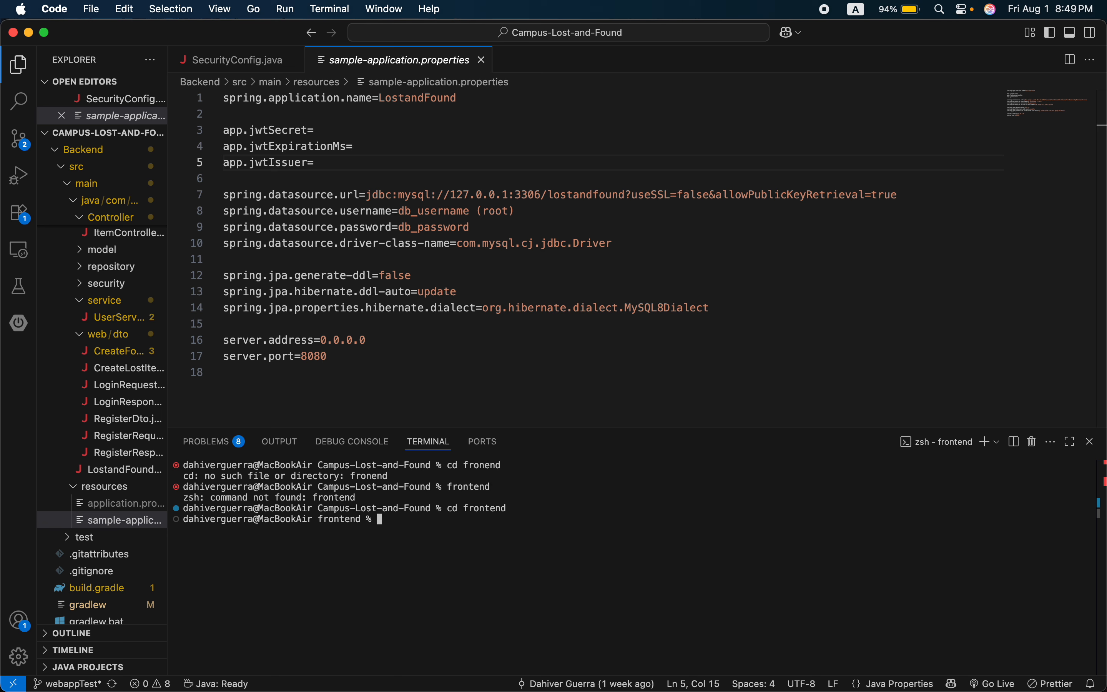
Start the Vite dev server with npm run dev and open localhost:5173 in the browser.
text(npm install)
key(BackSpace)
key(BackSpace)
key(BackSpace)
key(BackSpace)
key(BackSpace)
key(BackSpace)
key(BackSpace)
key(BackSpace)
key(BackSpace)
key(BackSpace)
key(BackSpace)
text(np)
text(m run dev)
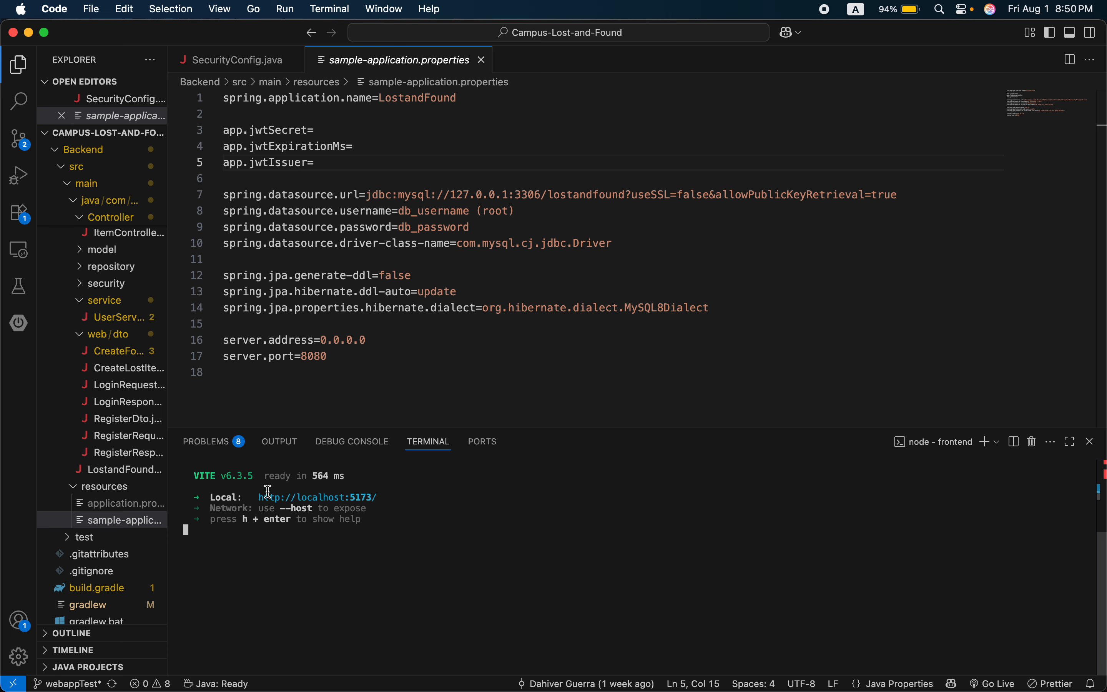
super+click(343, 499)
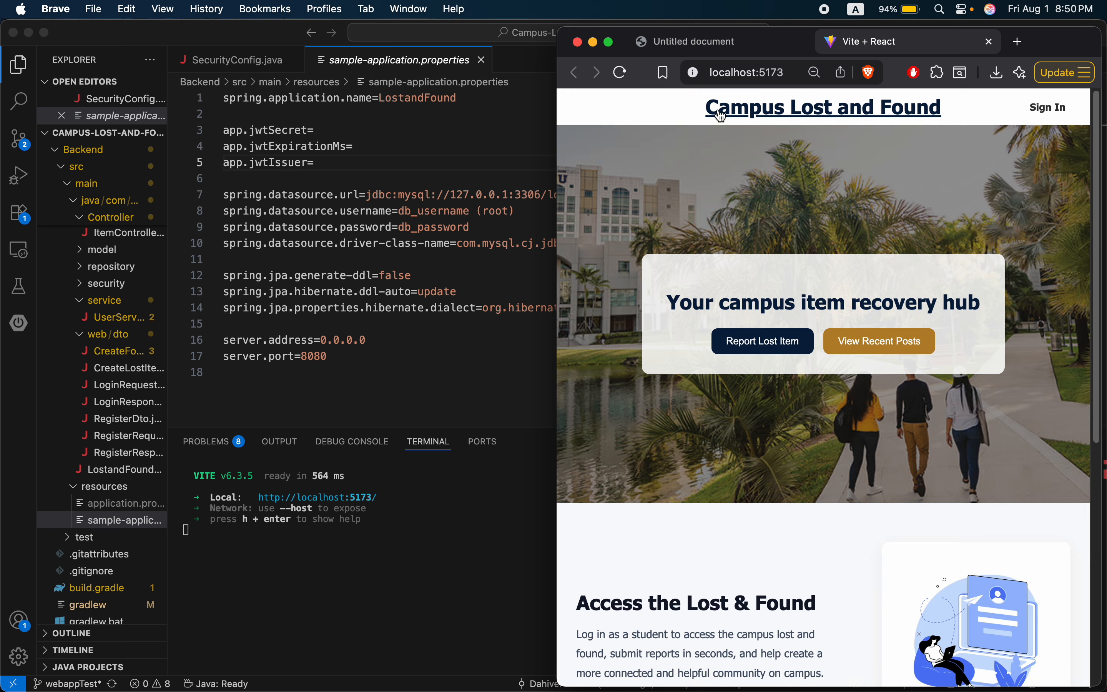
Try View Recent Posts, dismiss the 'Failed to fetch' alert, and return to the app's home page.
click(882, 339)
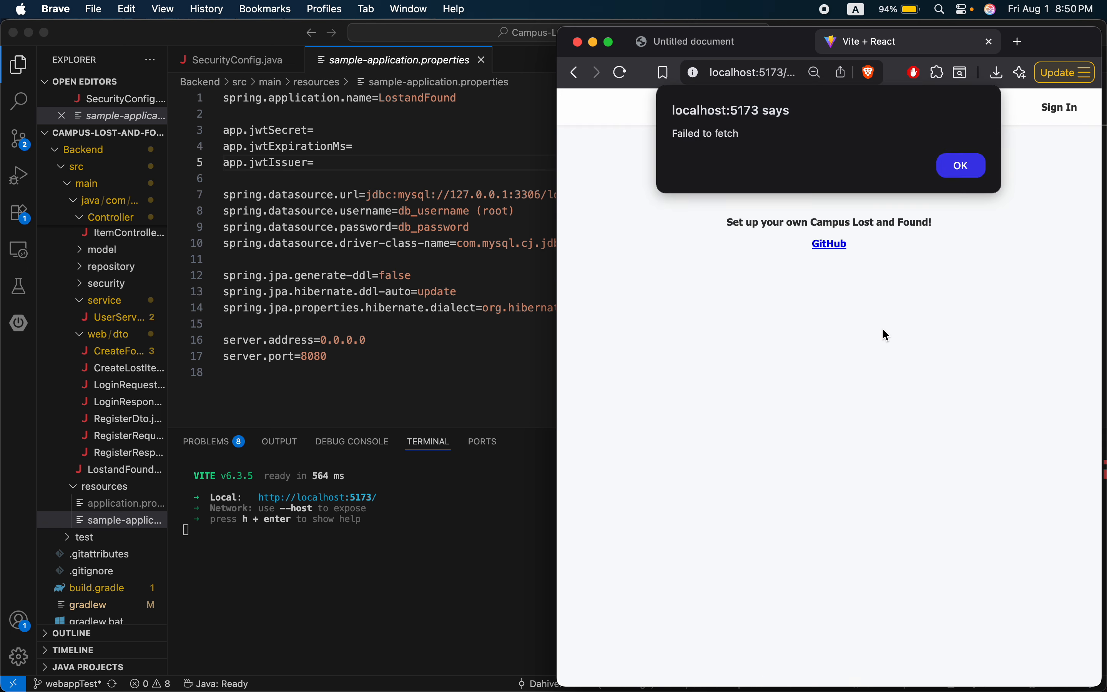
click(983, 172)
click(575, 72)
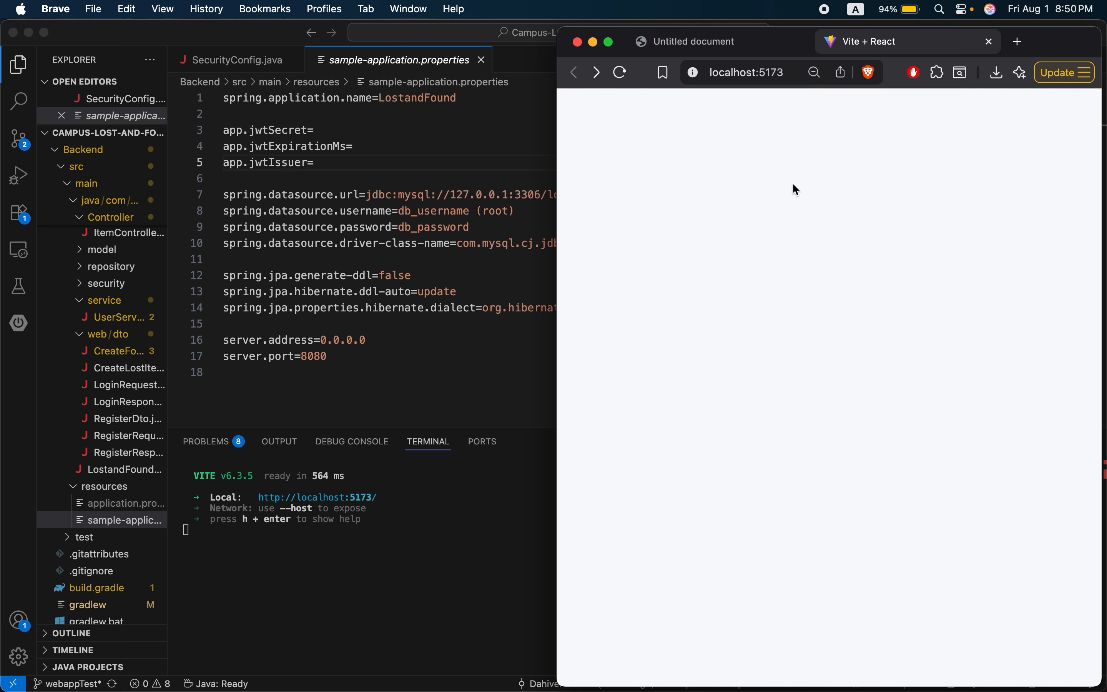
Close the Vite + React tab and scroll through the install guide PDF's MySQL, mobile app and Final Notes sections.
key(super+w)
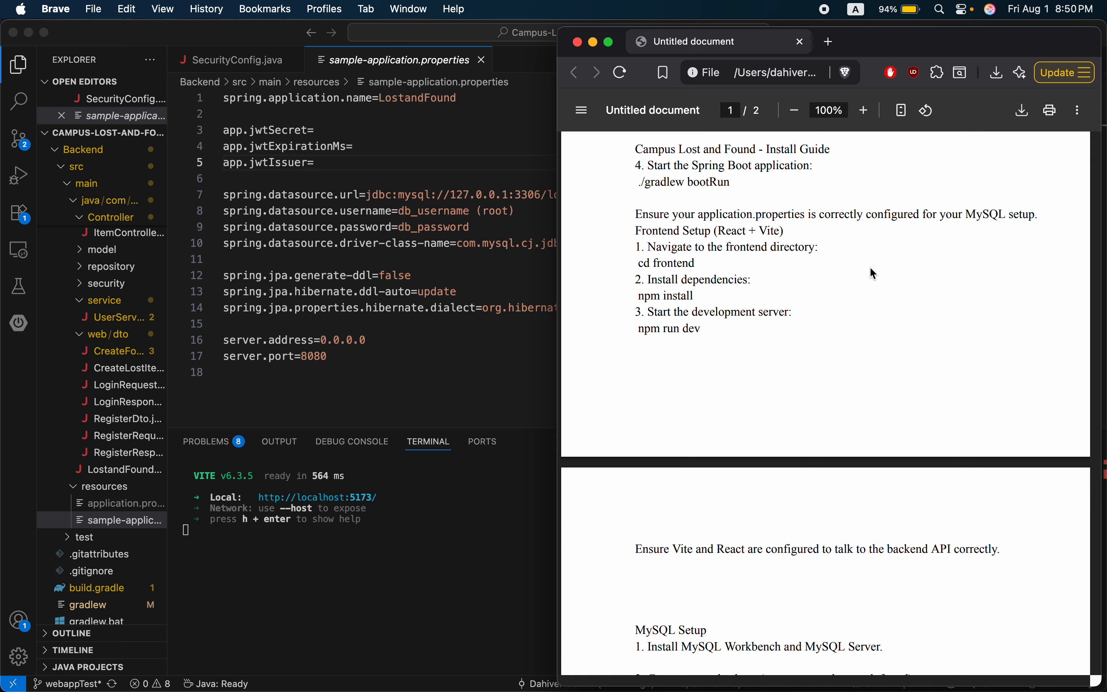
scroll(874, 267, down, 7)
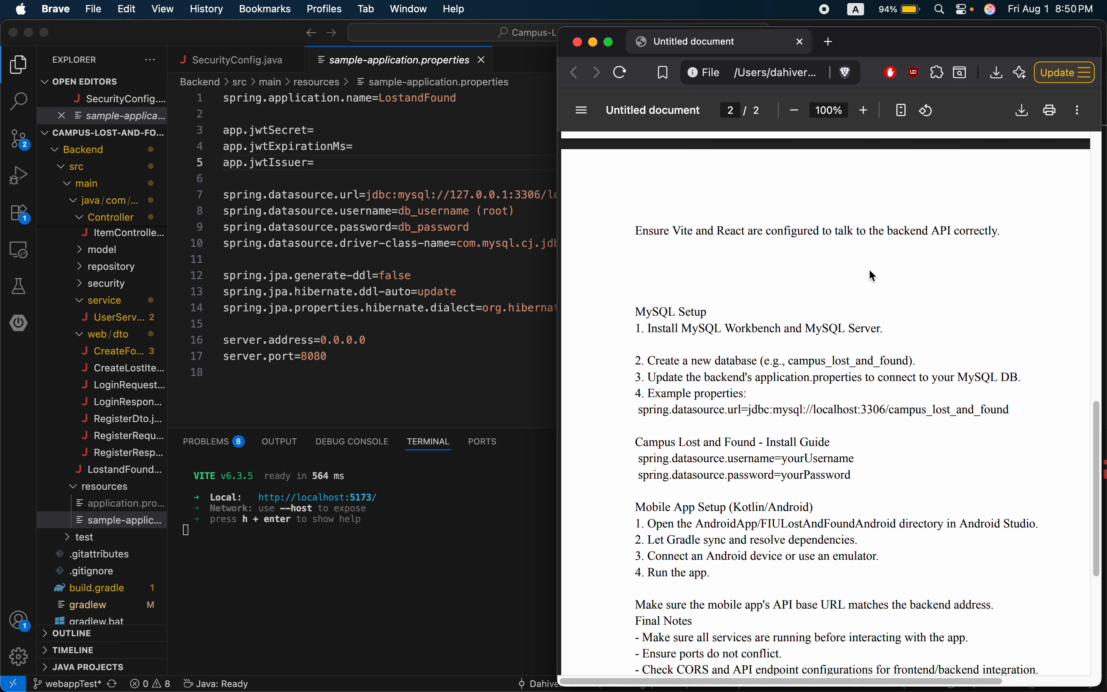
scroll(751, 315, up, 10)
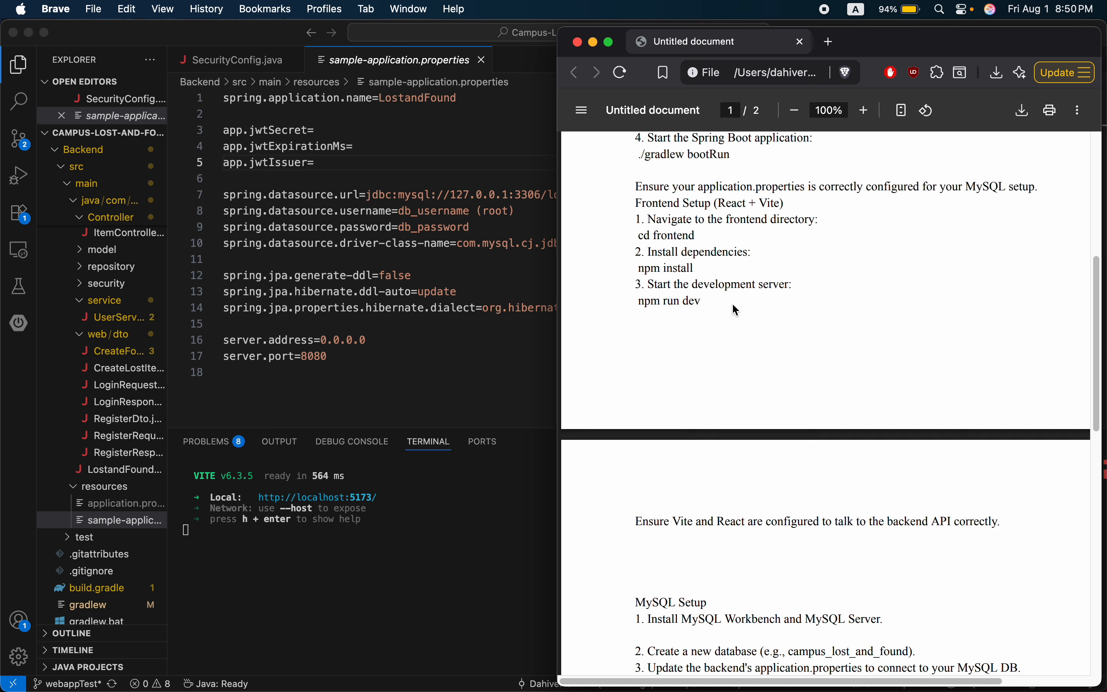
scroll(777, 326, down, 10)
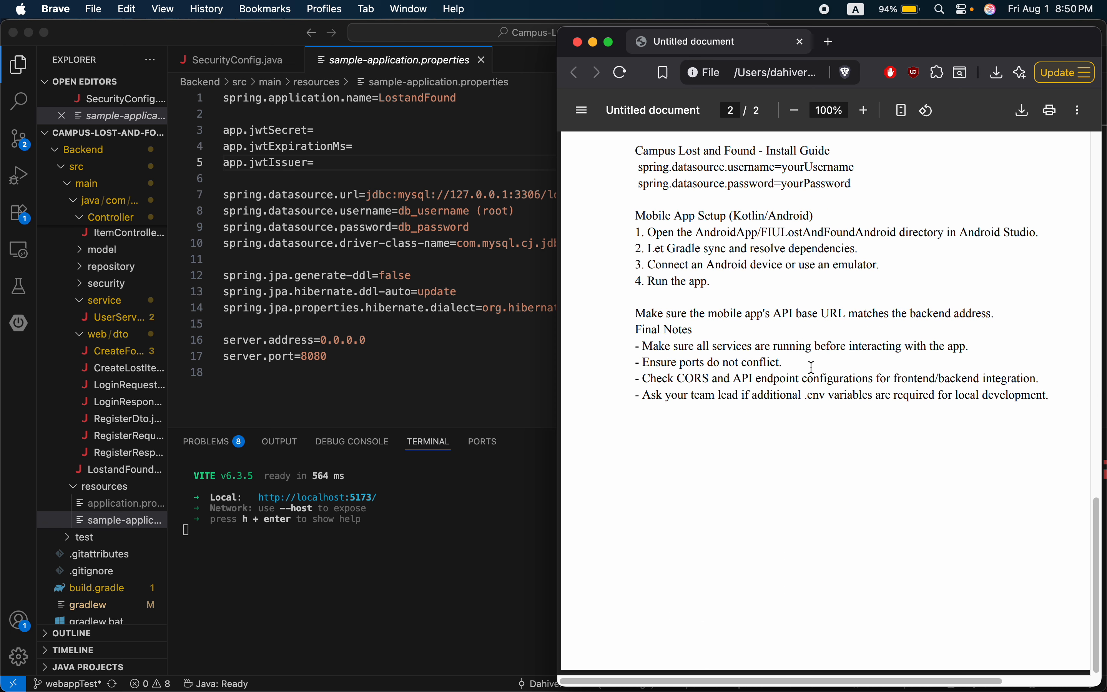
scroll(818, 357, up, 2)
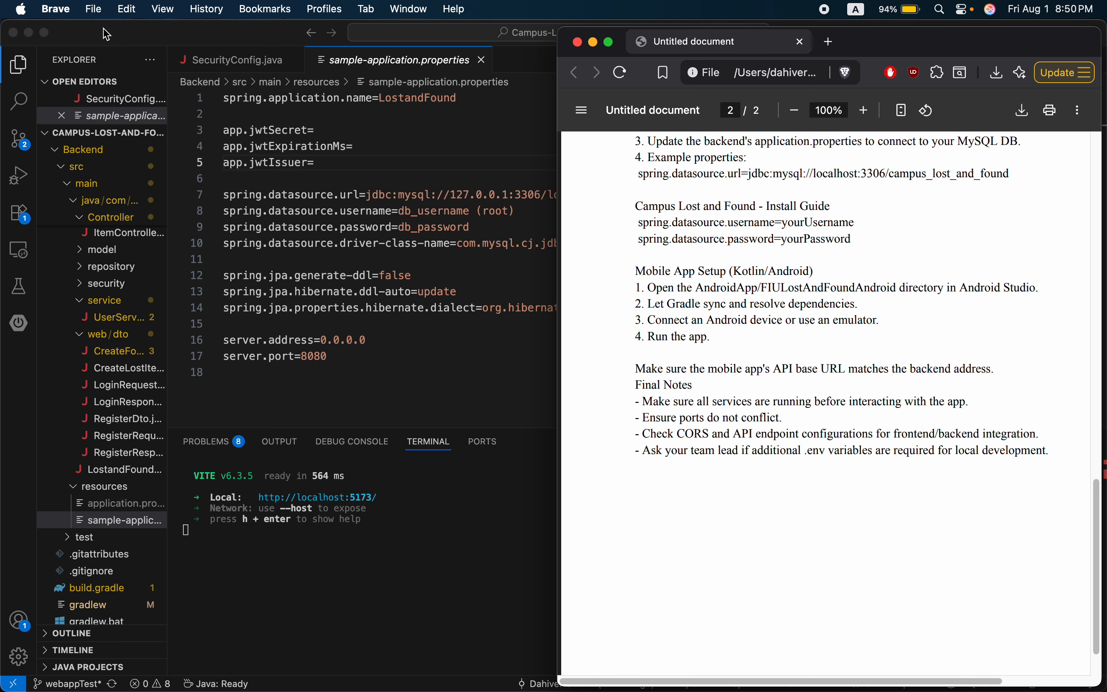
click(830, 42)
text(andr)
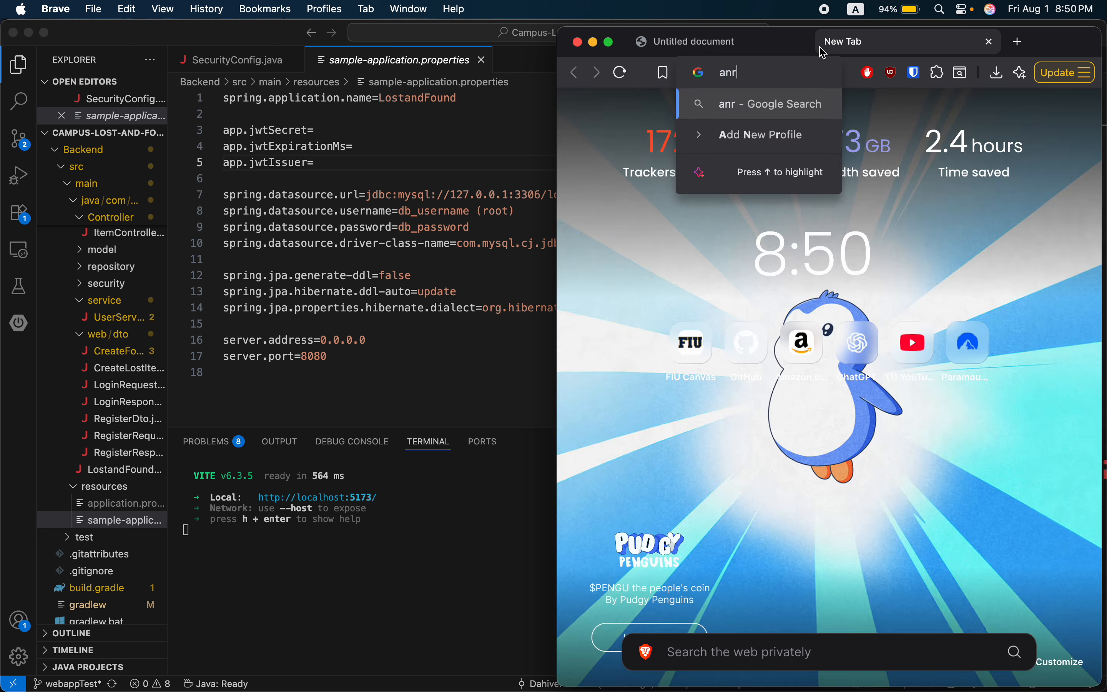
text(oid studio)
key(Return)
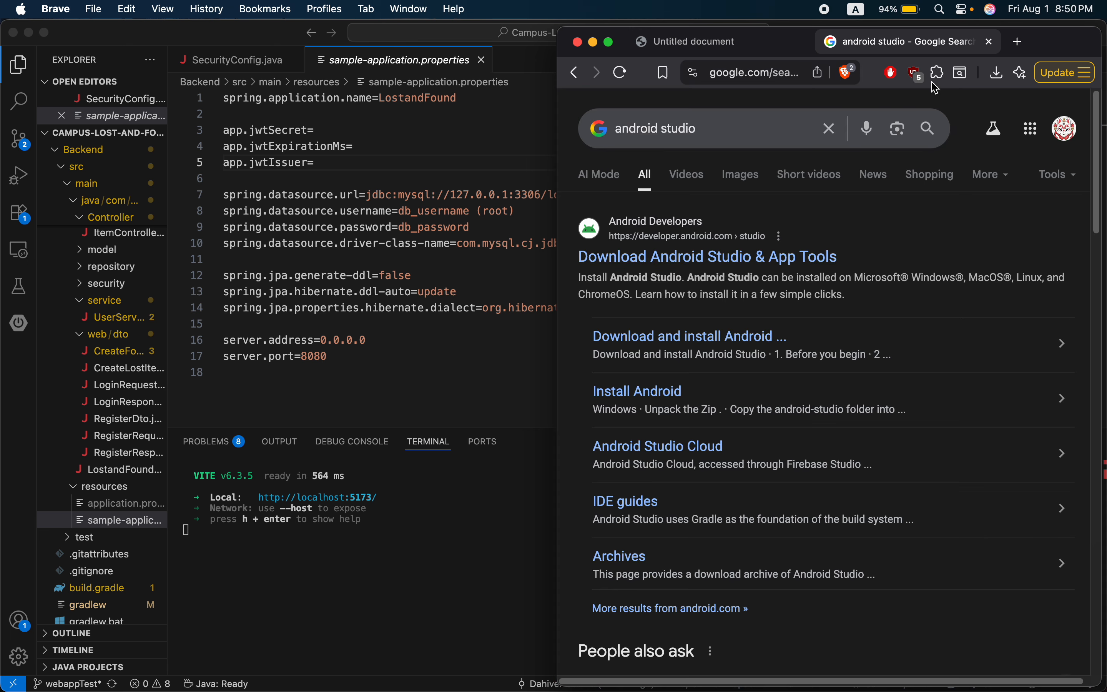
key(super+w)
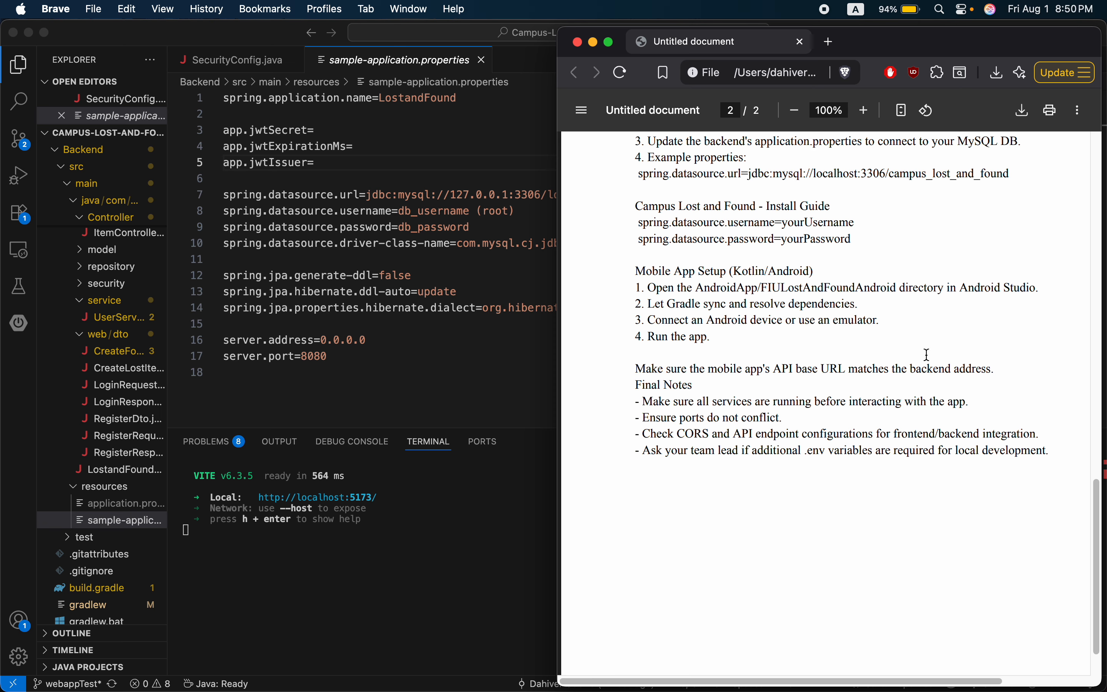
scroll(958, 300, down, 3)
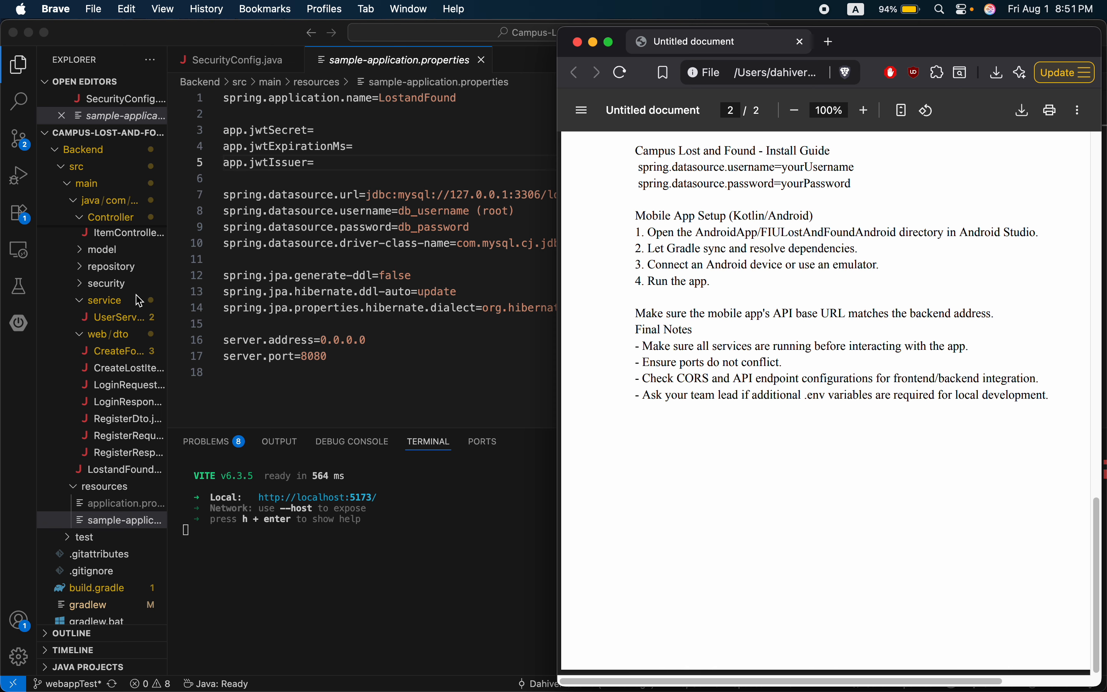
scroll(140, 300, up, 5)
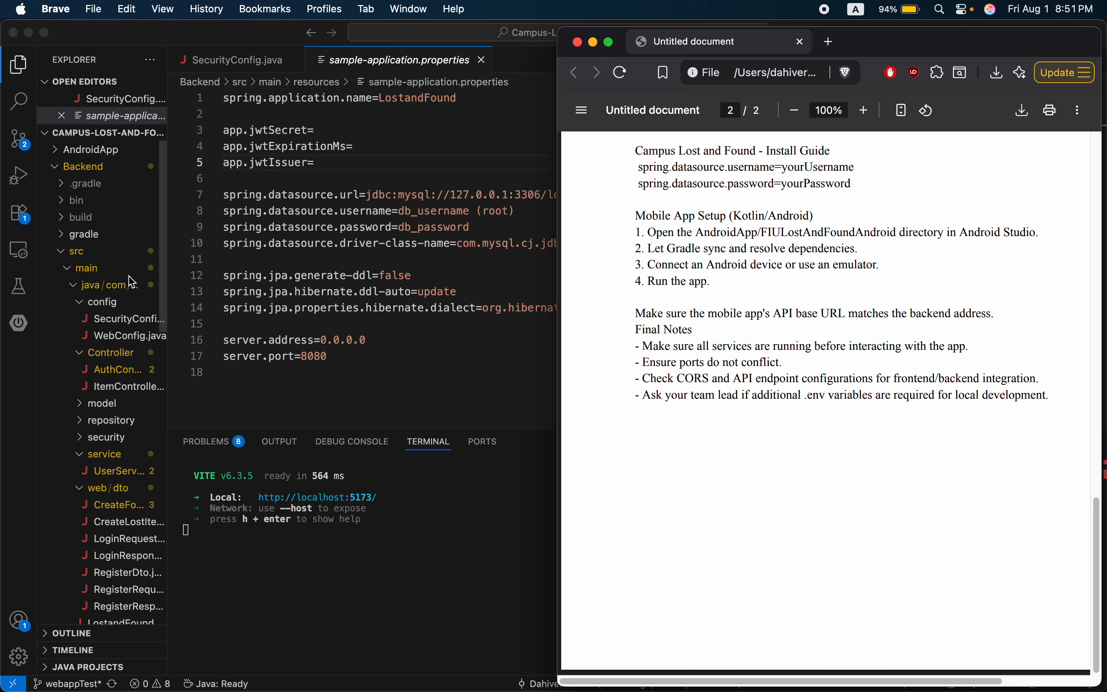
Open SecurityConfig.java, then AuthController.java, and skim each file's code.
click(123, 321)
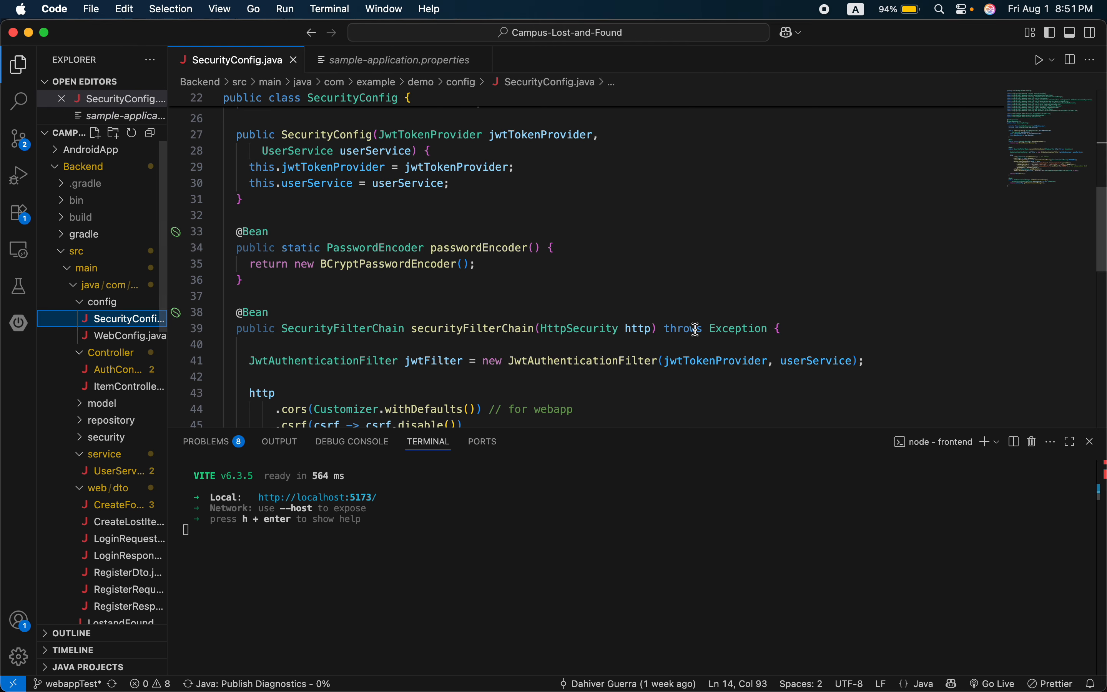
scroll(694, 329, up, 8)
scroll(696, 330, down, 10)
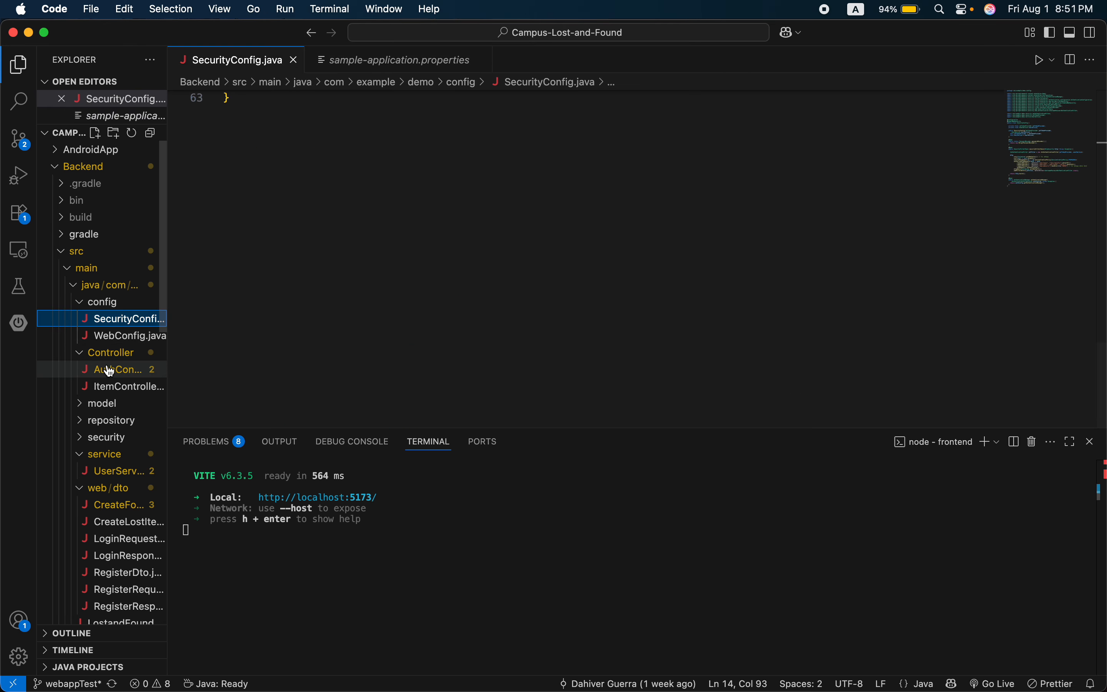
click(75, 369)
scroll(587, 313, up, 3)
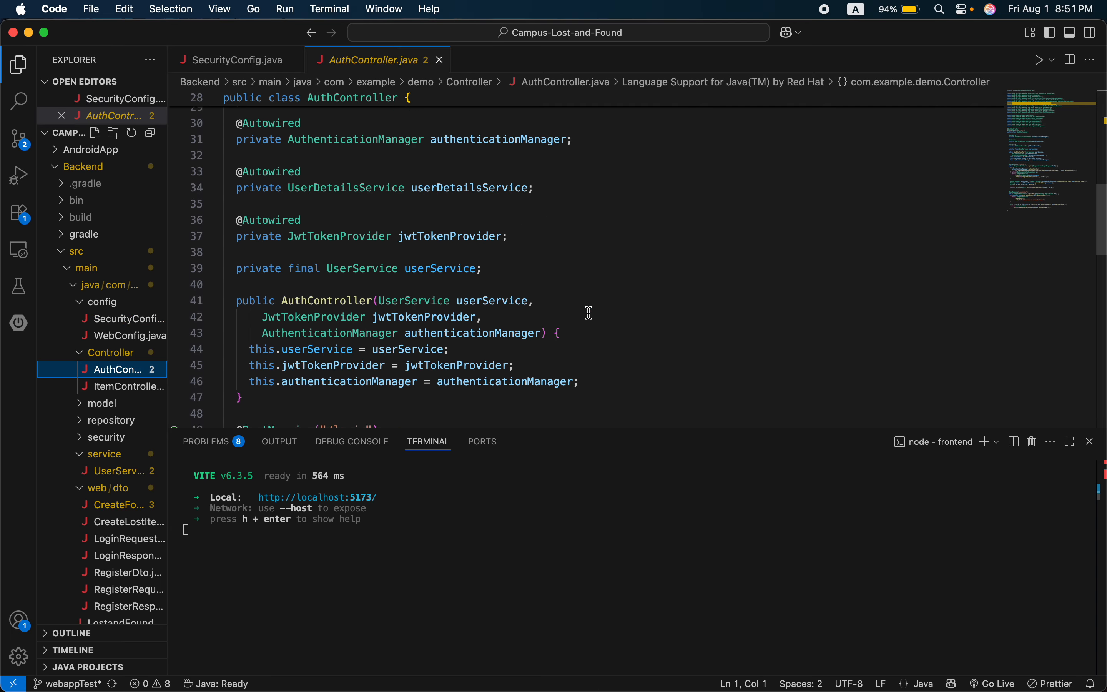
scroll(381, 236, down, 10)
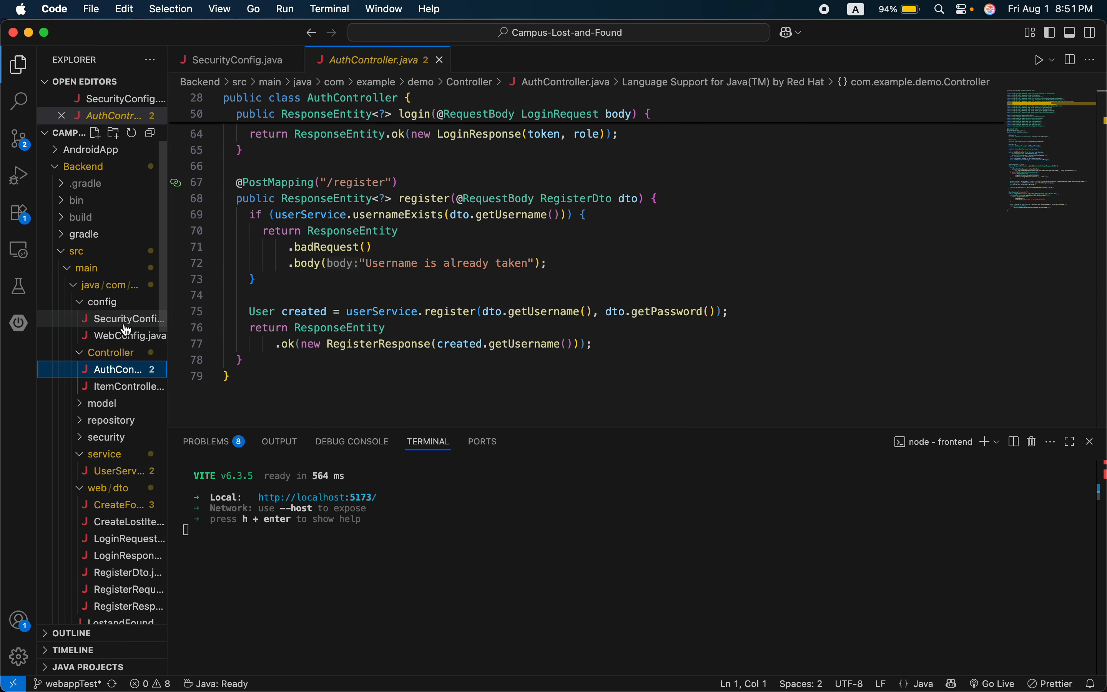
Return to SecurityConfig.java and review its security filter chain, including the ADMIN role on line 50.
click(106, 319)
scroll(631, 326, up, 10)
scroll(629, 321, down, 5)
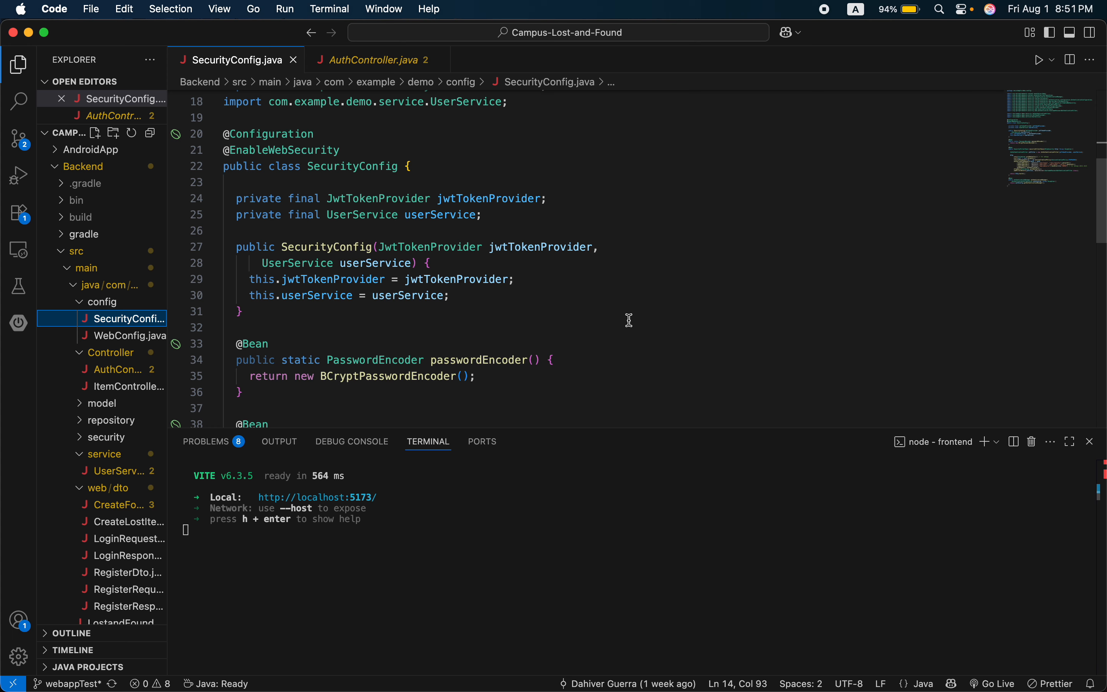
scroll(632, 319, down, 1)
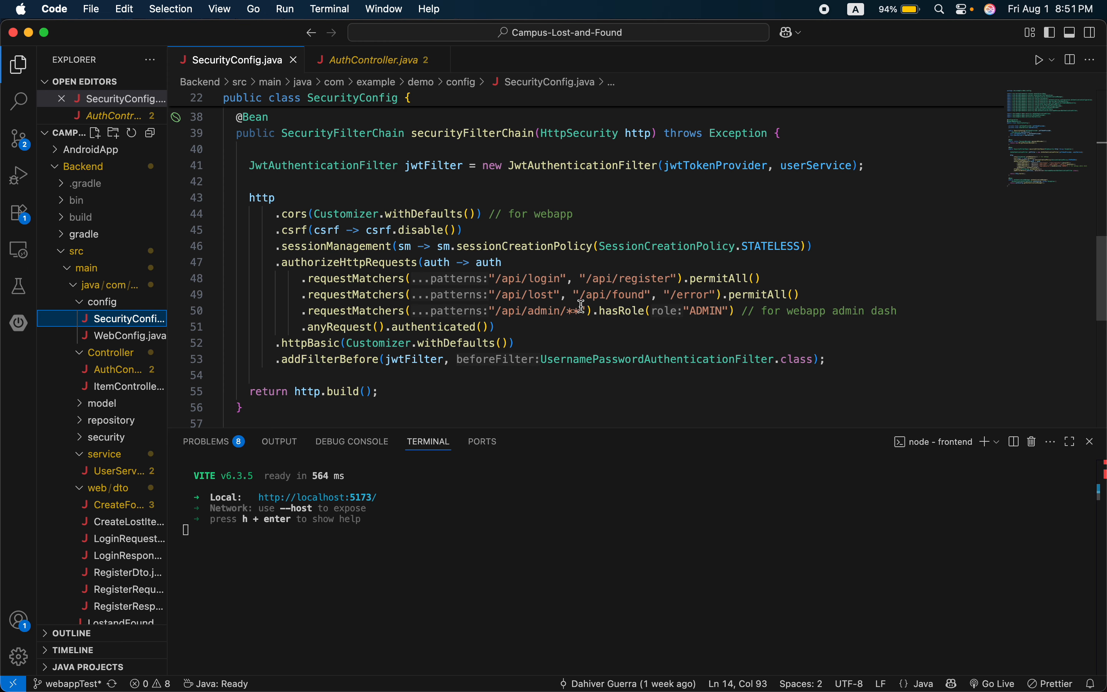
drag(694, 311, 738, 310)
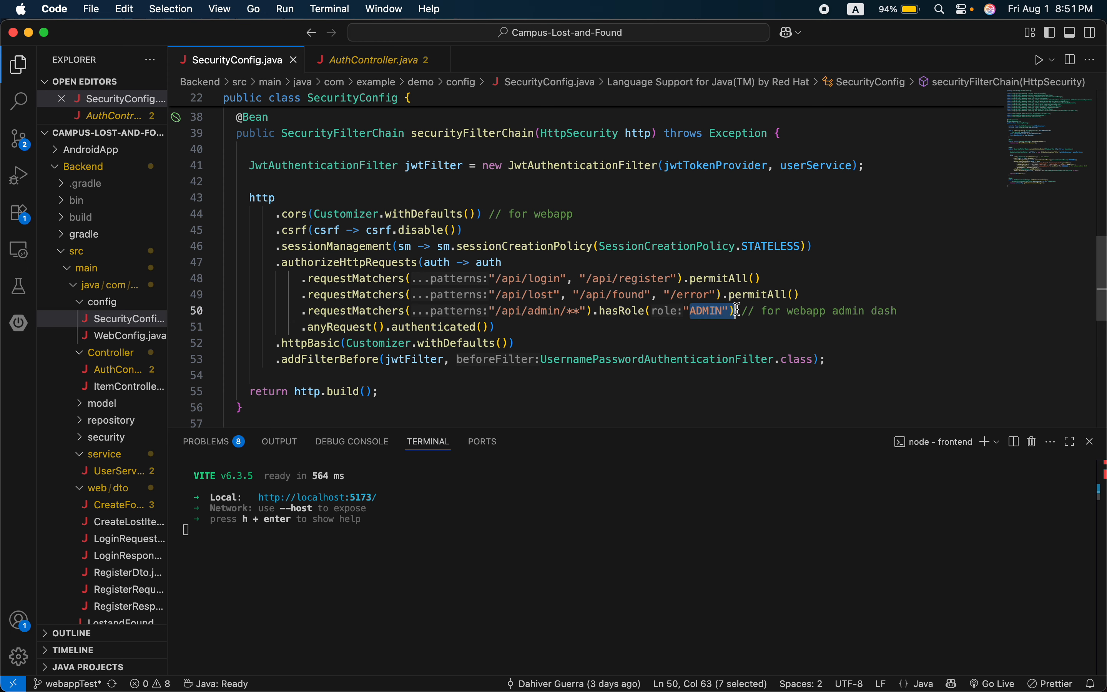
click(836, 323)
scroll(556, 296, up, 8)
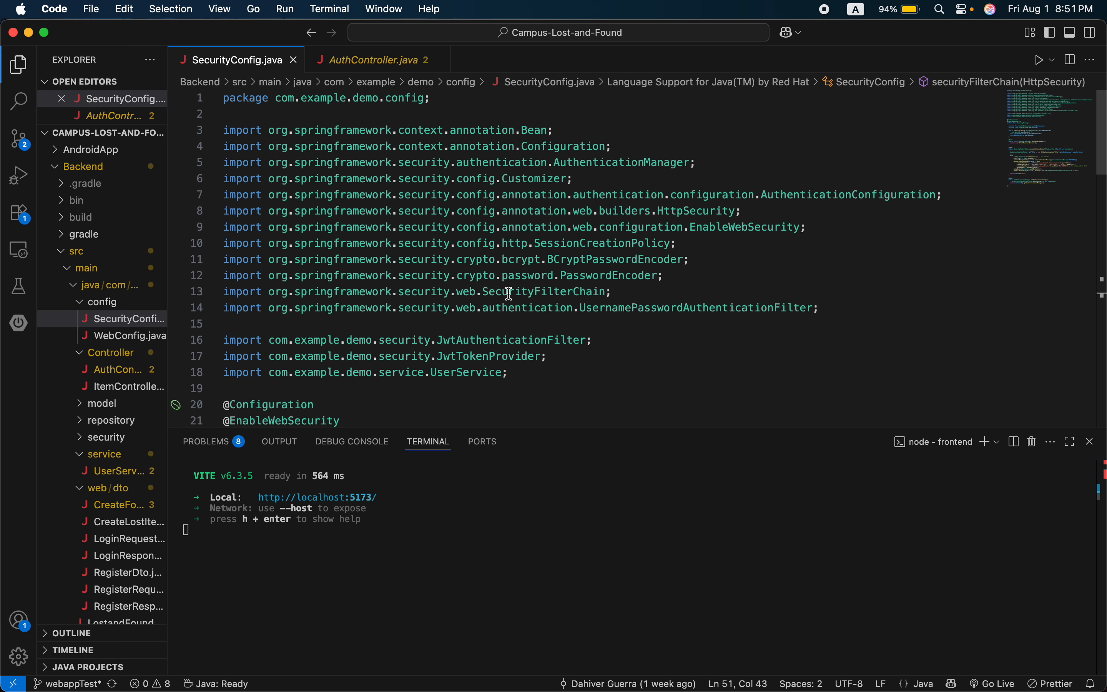
mouse_move(604, 689)
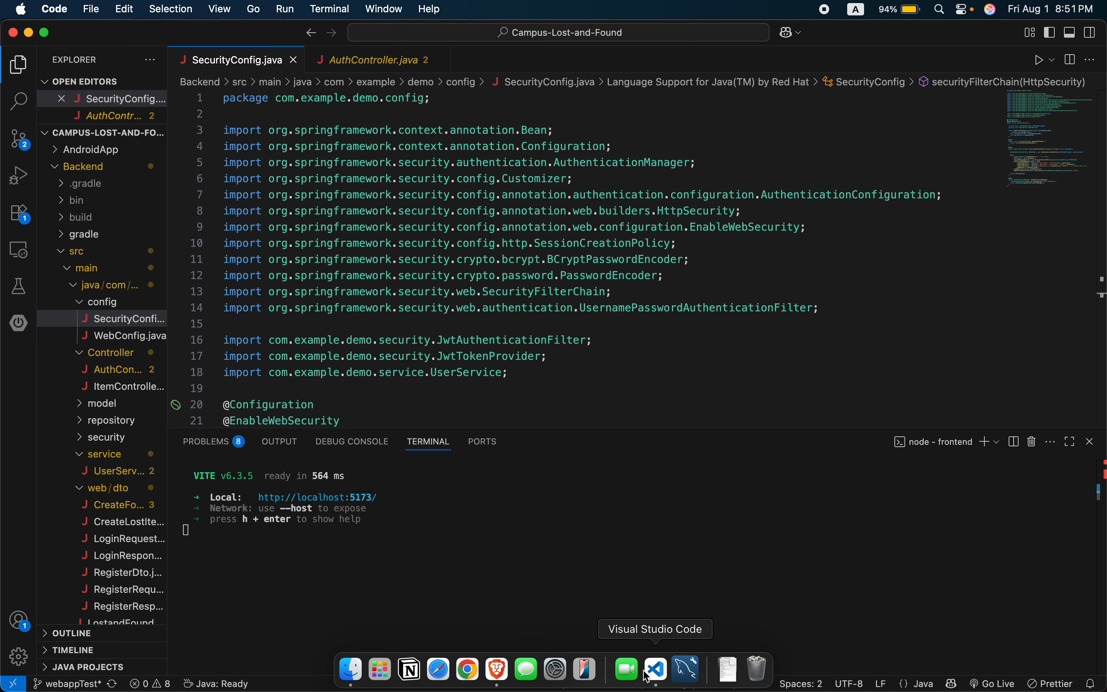
Bring Brave forward and scroll through the project's GitHub README beside page 2 of the install guide.
click(498, 668)
scroll(371, 392, up, 1)
scroll(368, 391, down, 7)
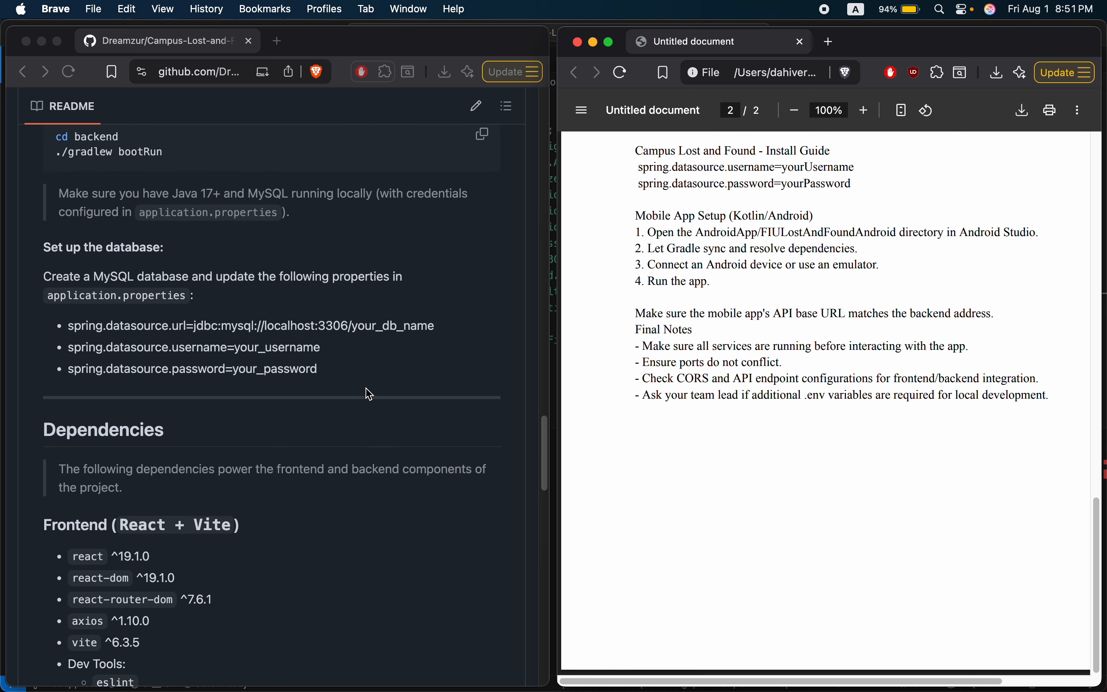
scroll(368, 393, up, 11)
scroll(371, 394, down, 15)
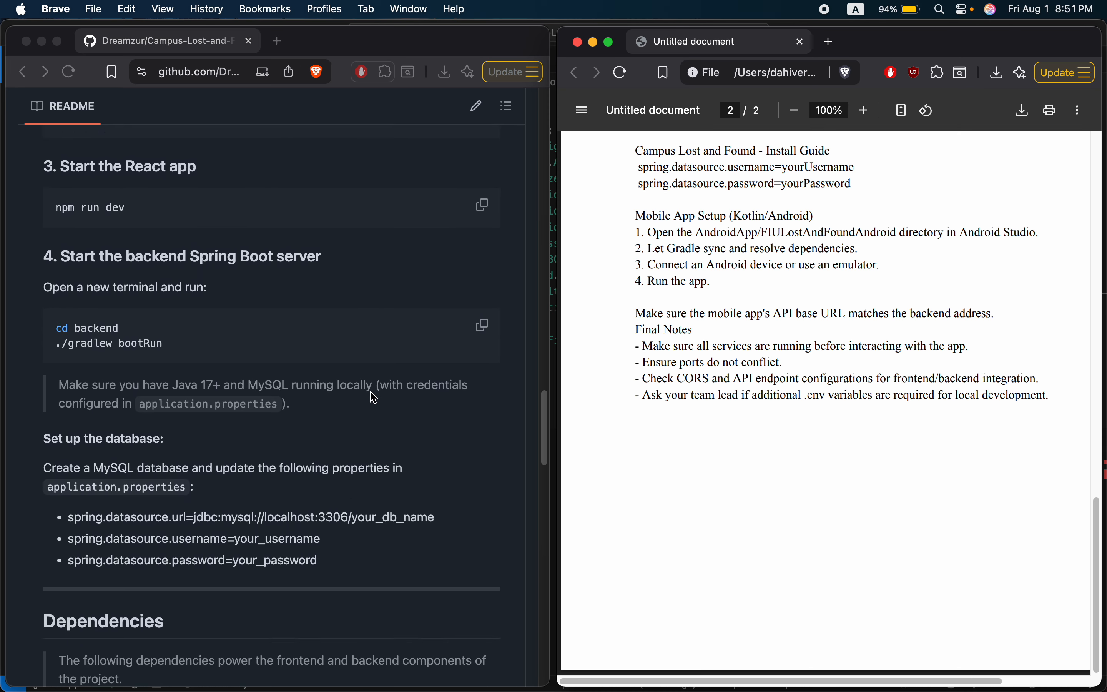
scroll(379, 397, down, 10)
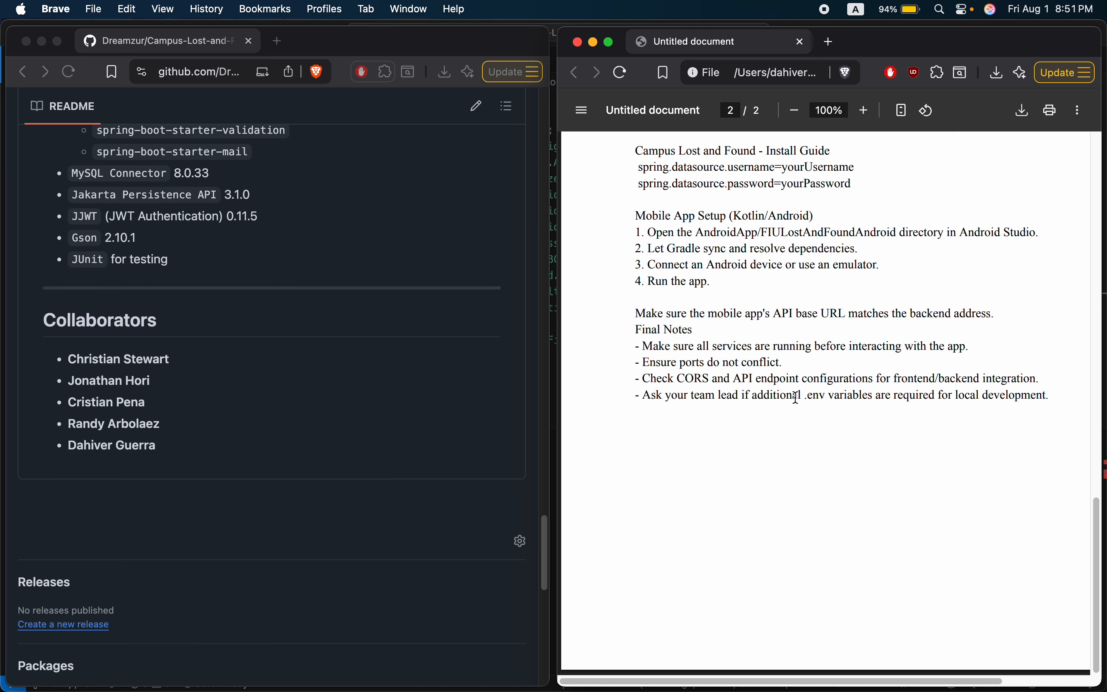
mouse_move(853, 685)
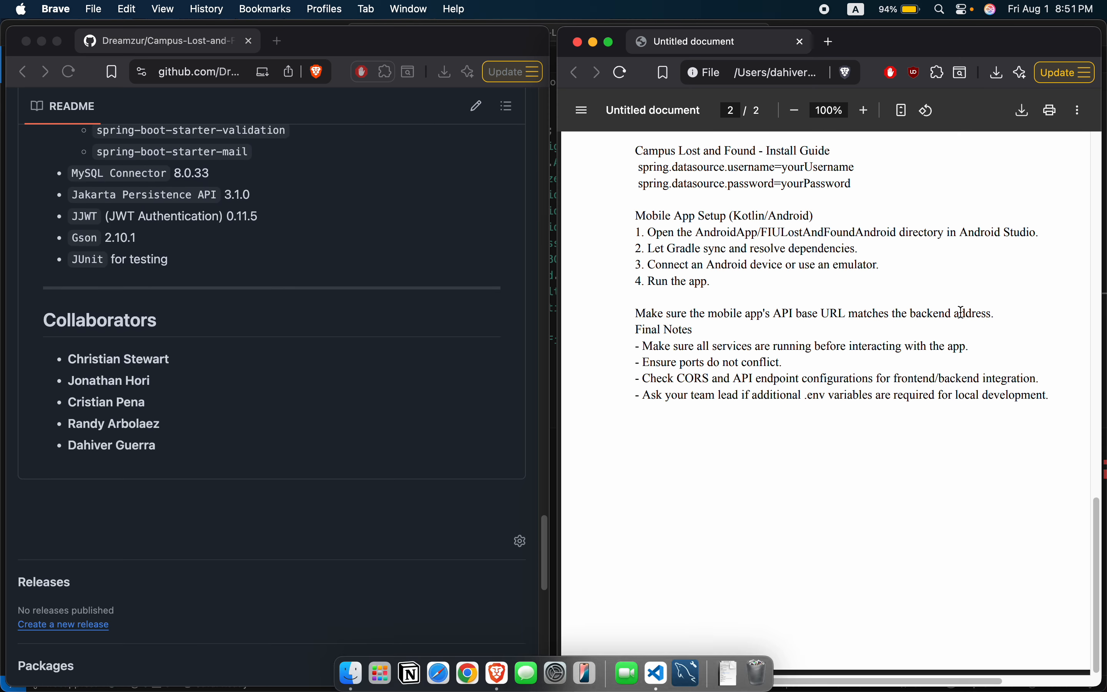